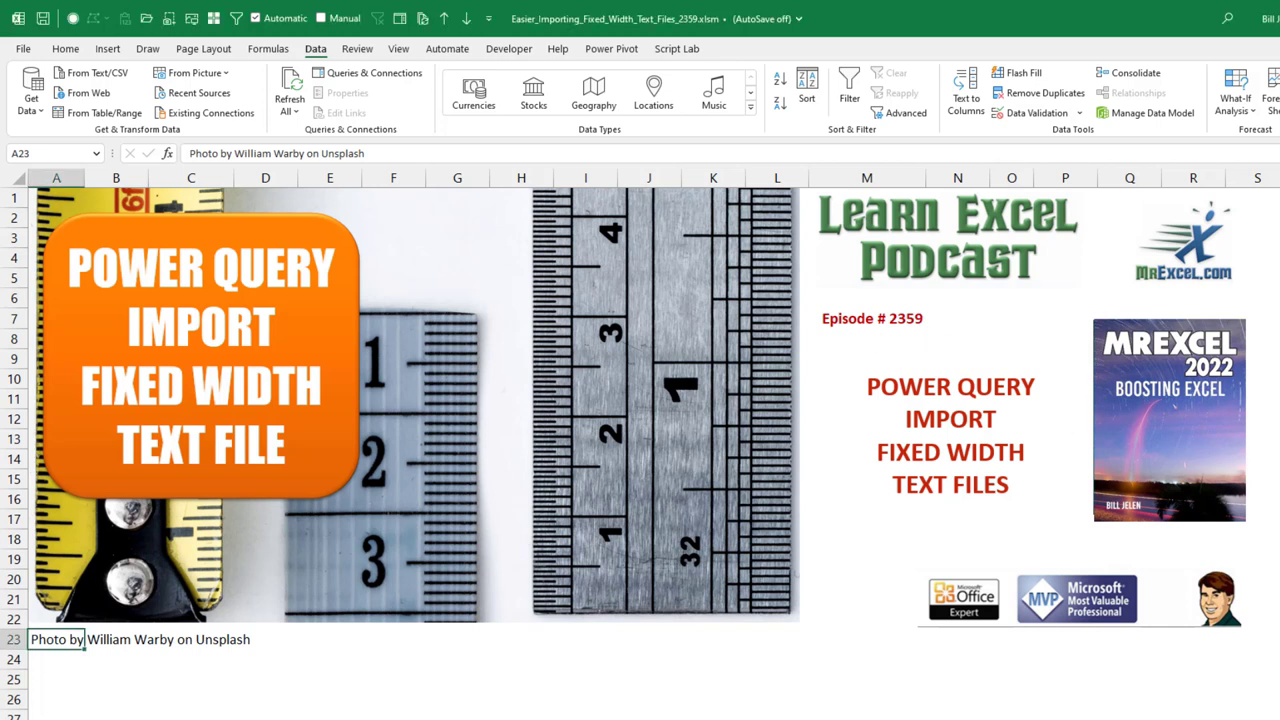
# Step: Switch to the sheet that lists the report's nine column start positions
pyautogui.hotkey('ctrl', 'pagedown')
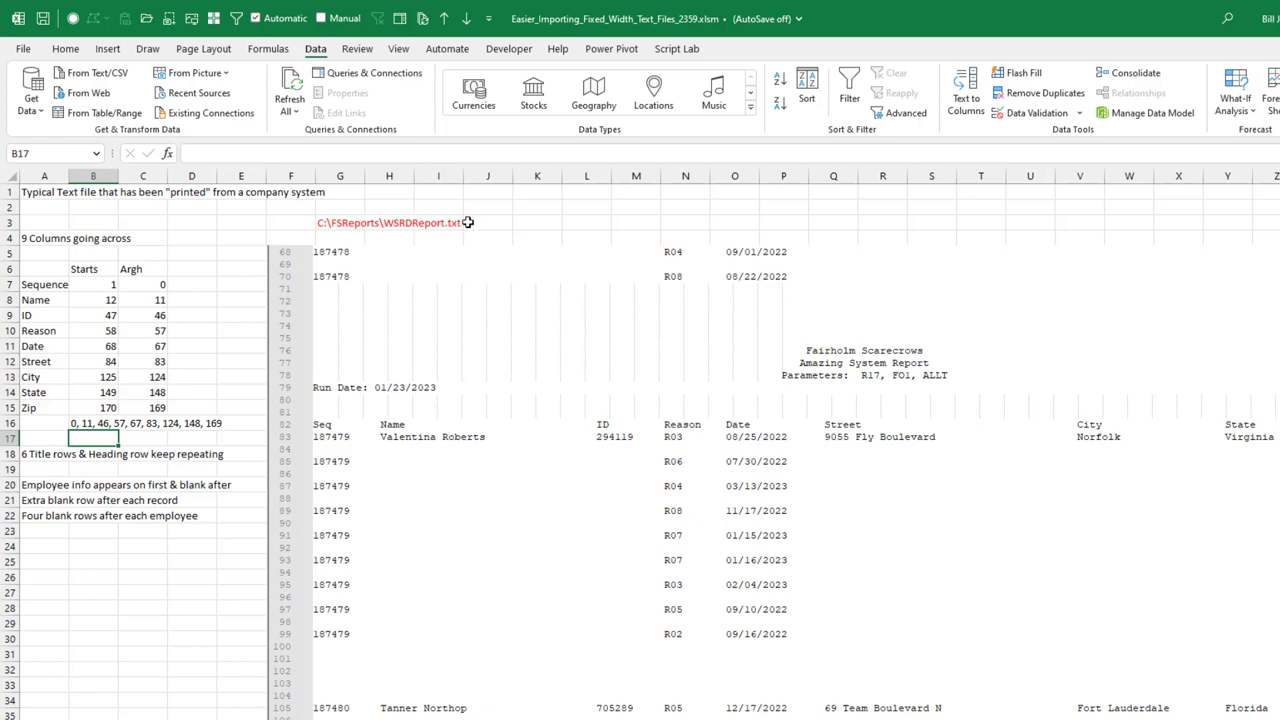
# Step: Scroll through WSRDReport.txt in Notepad++ to review its page headers and employee records
pyautogui.hotkey('alt', 'Tab')
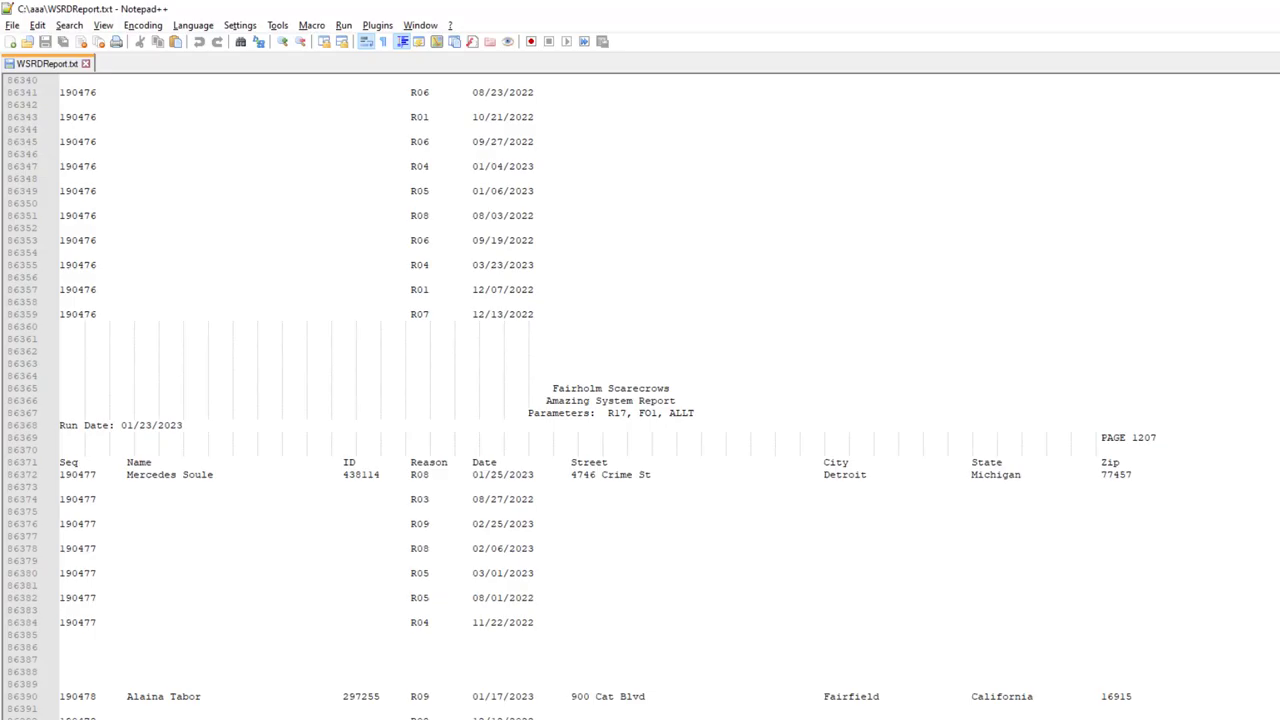
pyautogui.scroll(-8, 776, 445)
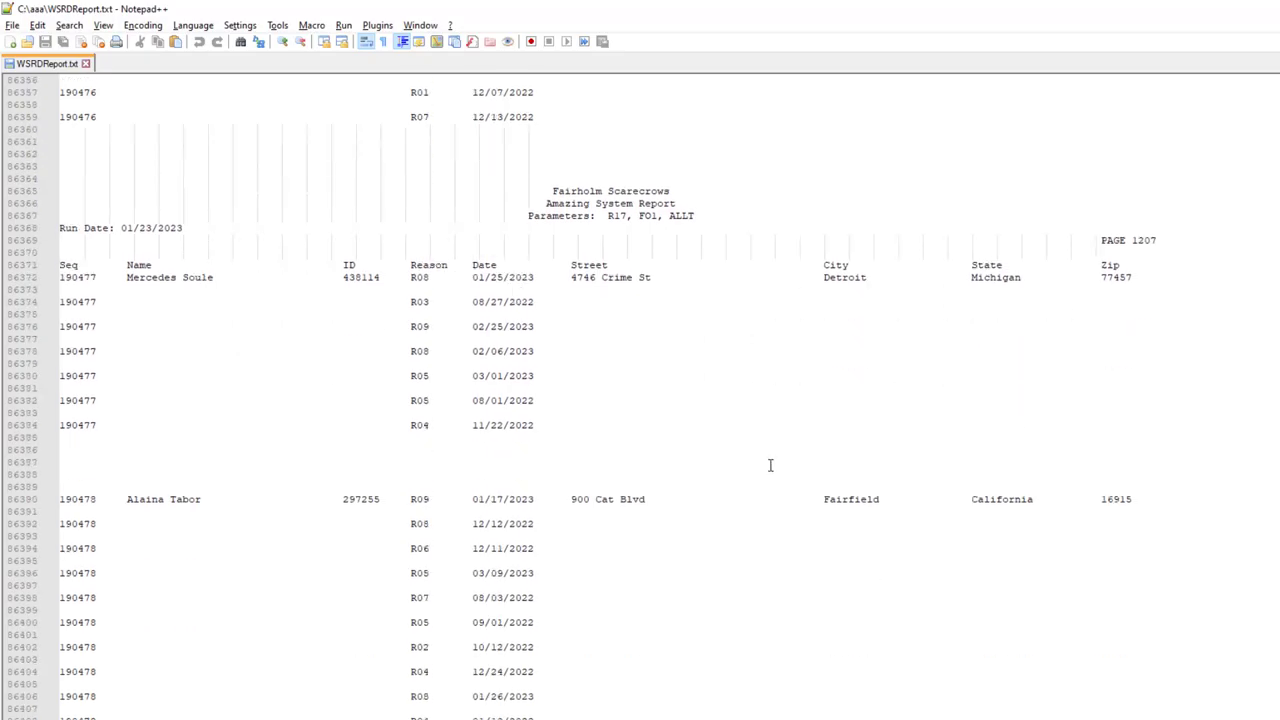
pyautogui.scroll(-5, 769, 464)
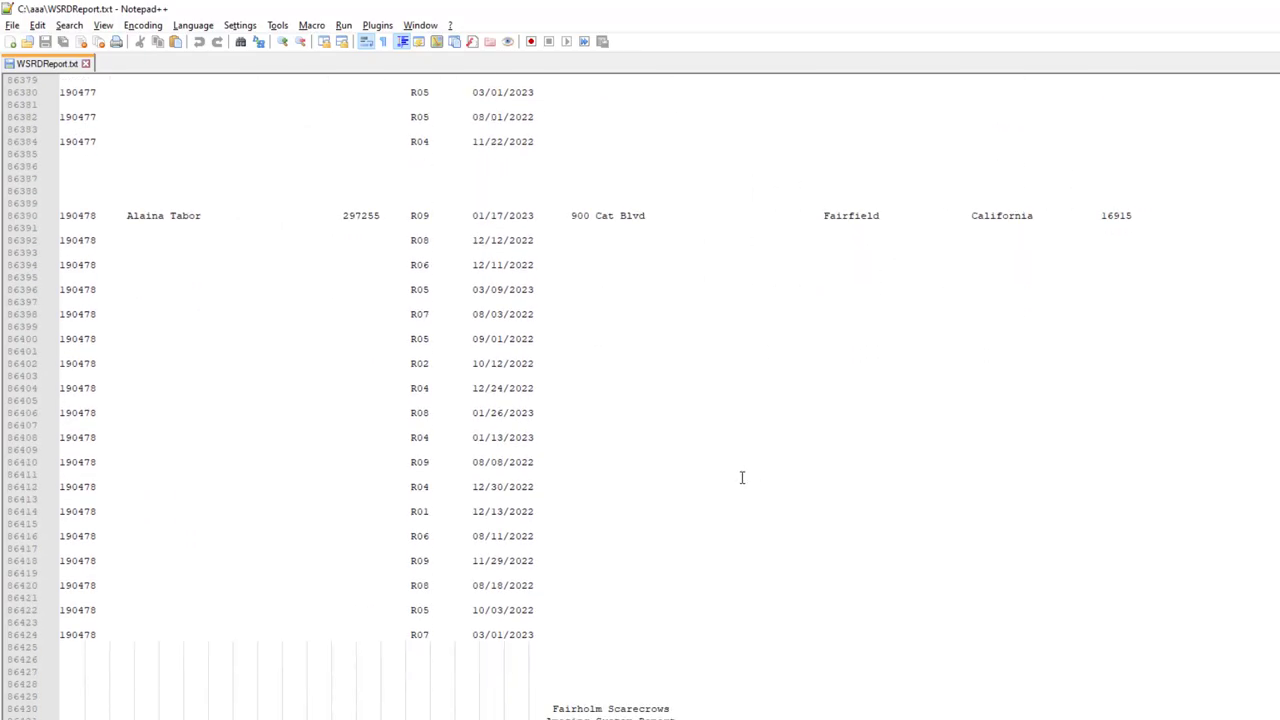
pyautogui.scroll(-7, 724, 483)
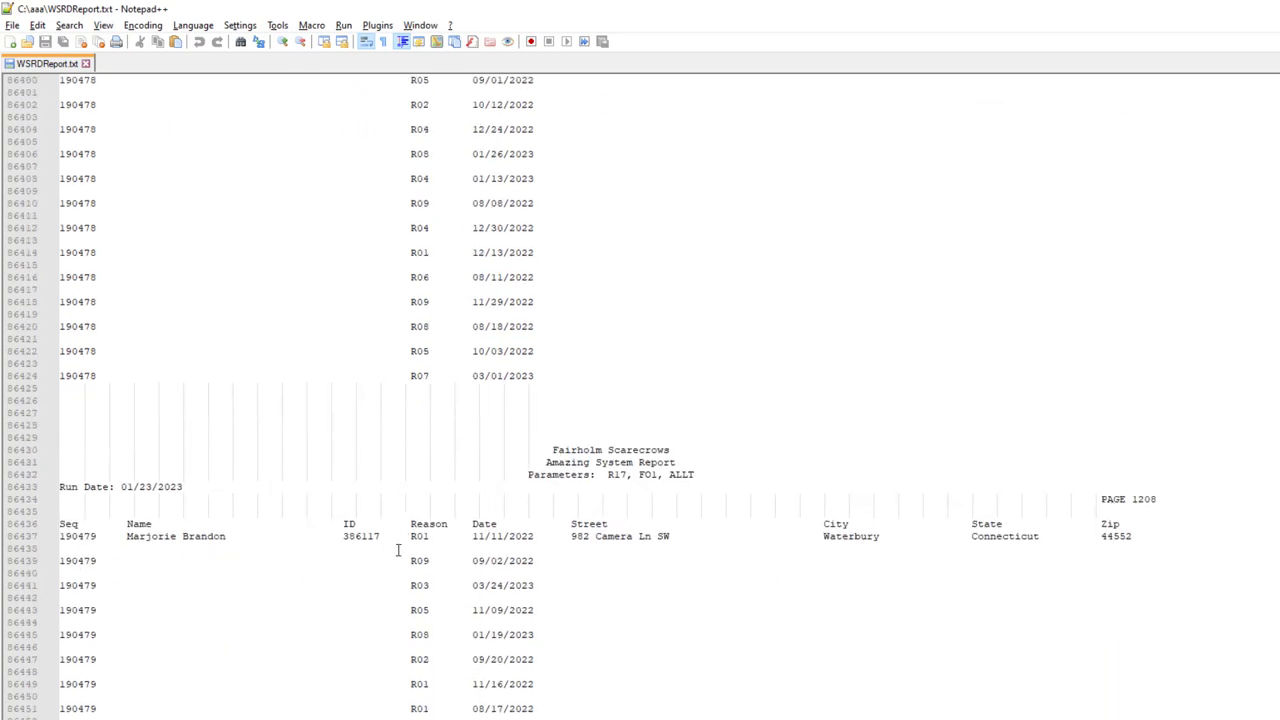
pyautogui.scroll(-6, 378, 563)
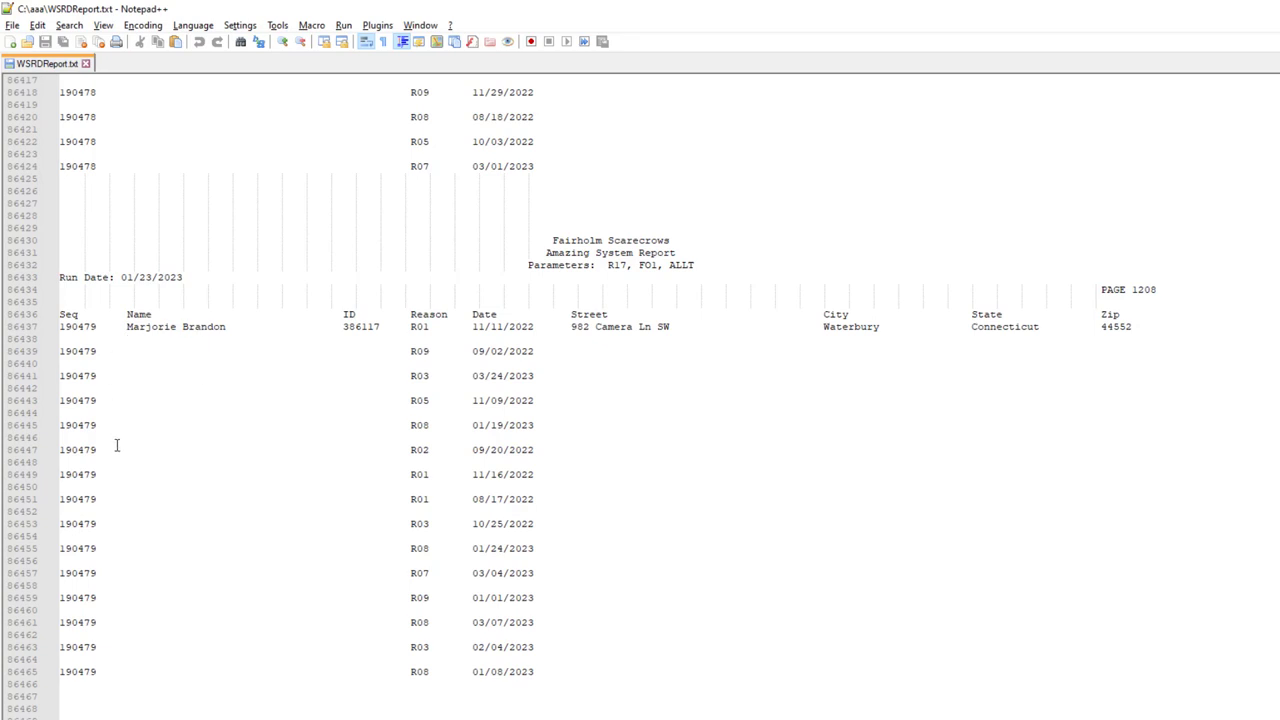
pyautogui.scroll(-2, 230, 678)
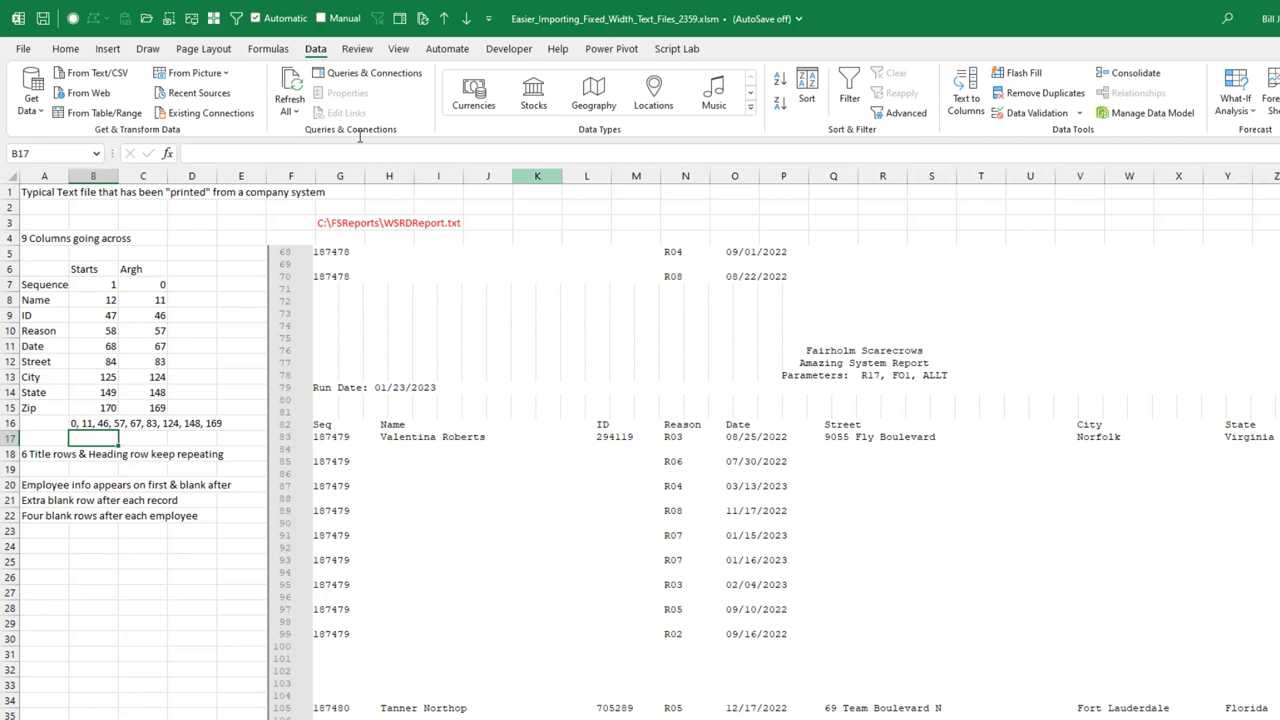
pyautogui.click(147, 22)
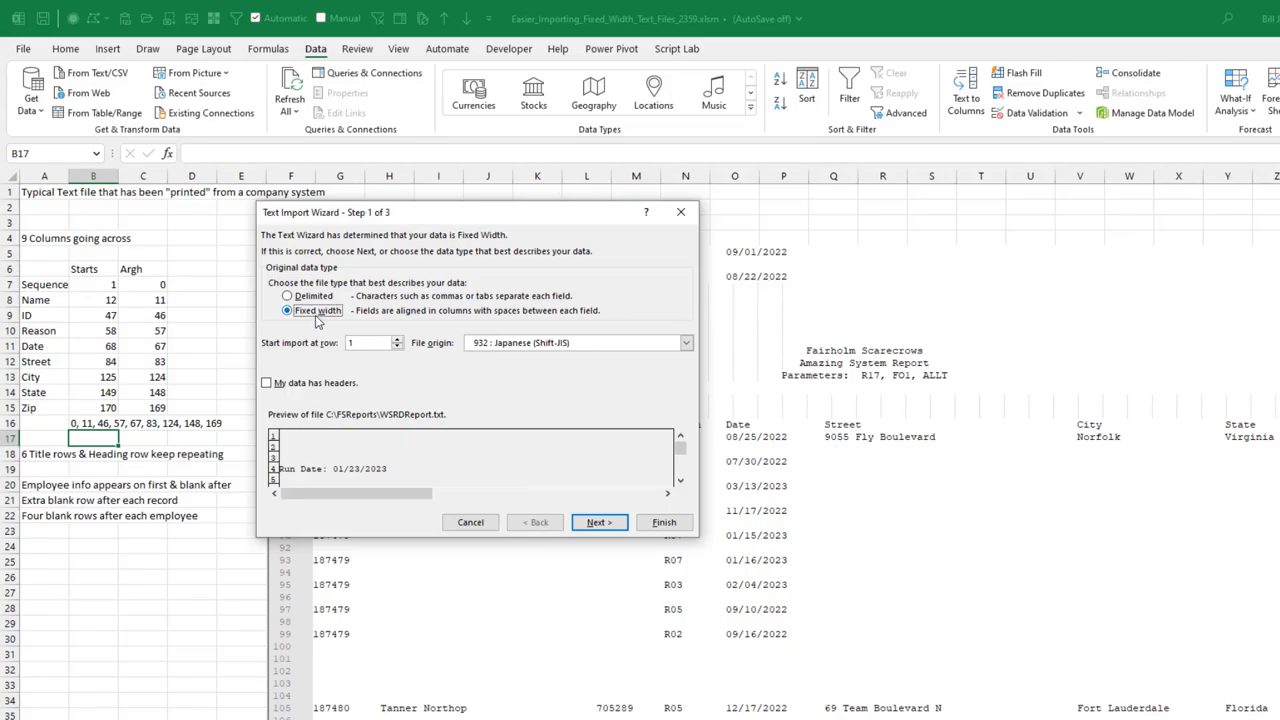
pyautogui.click(680, 481)
pyautogui.click(680, 481)
pyautogui.click(606, 522)
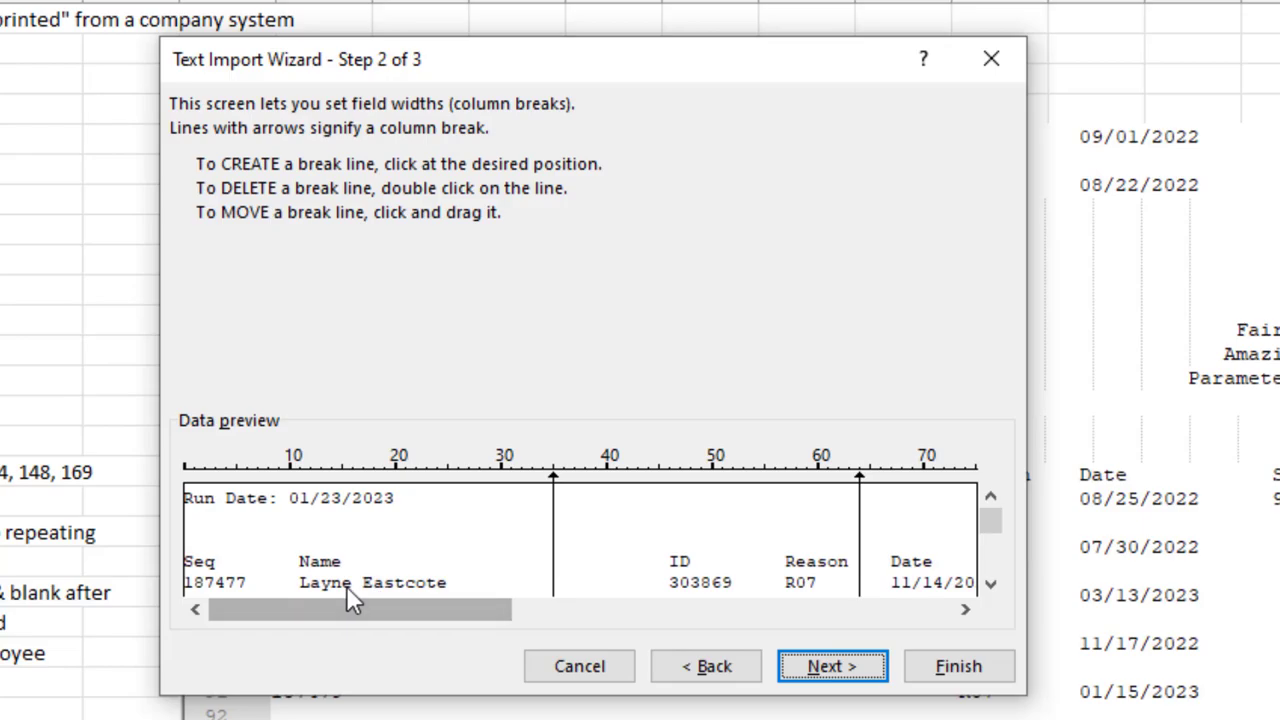
pyautogui.click(299, 588)
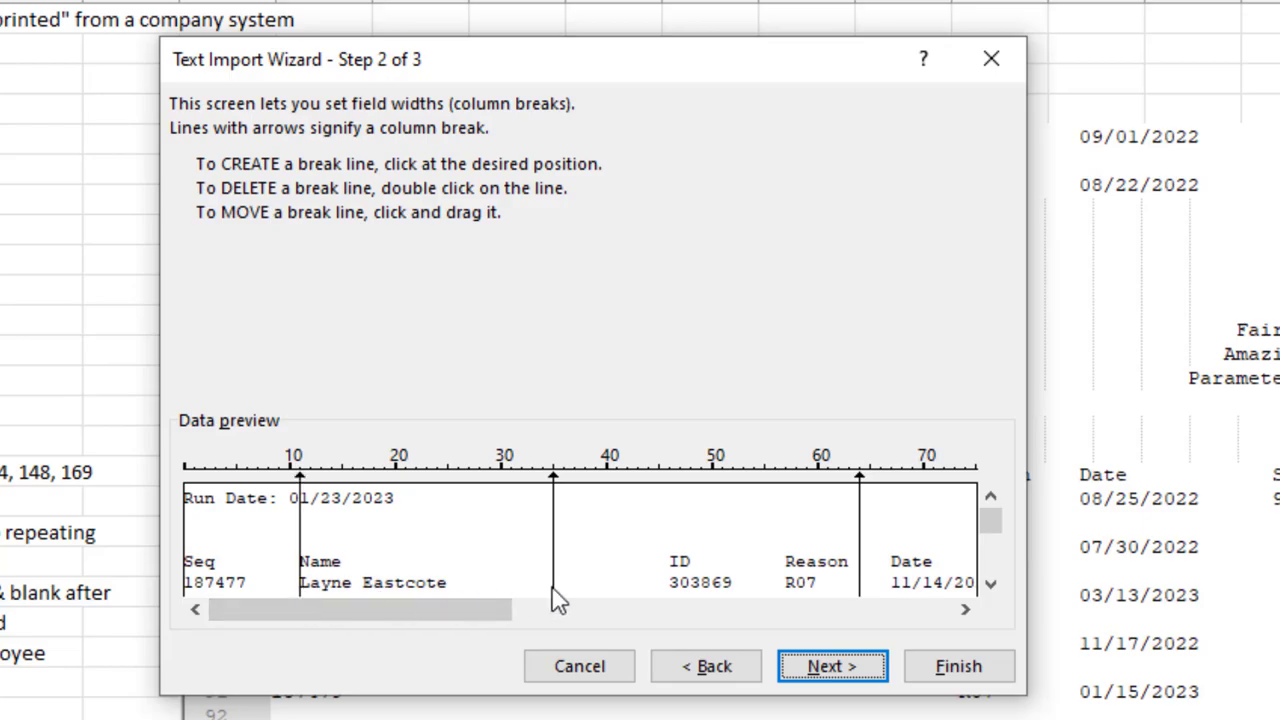
pyautogui.moveTo(558, 600); pyautogui.dragTo(669, 606)
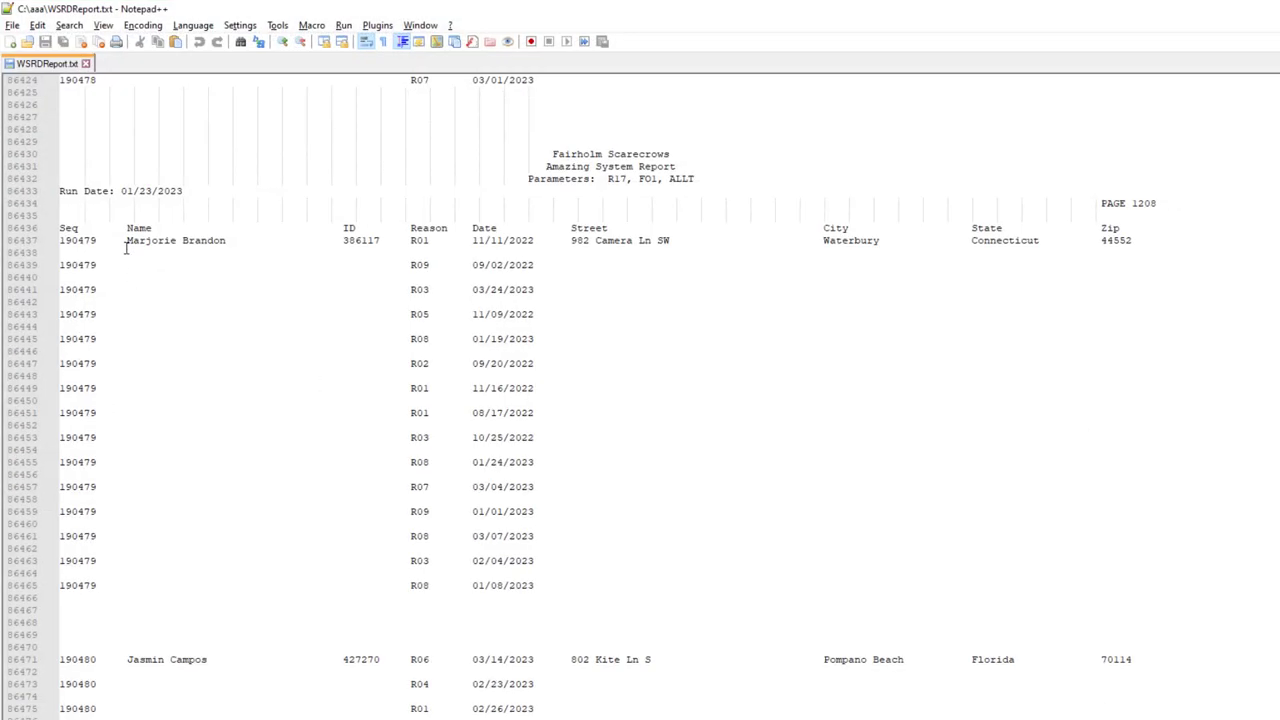
pyautogui.click(128, 241)
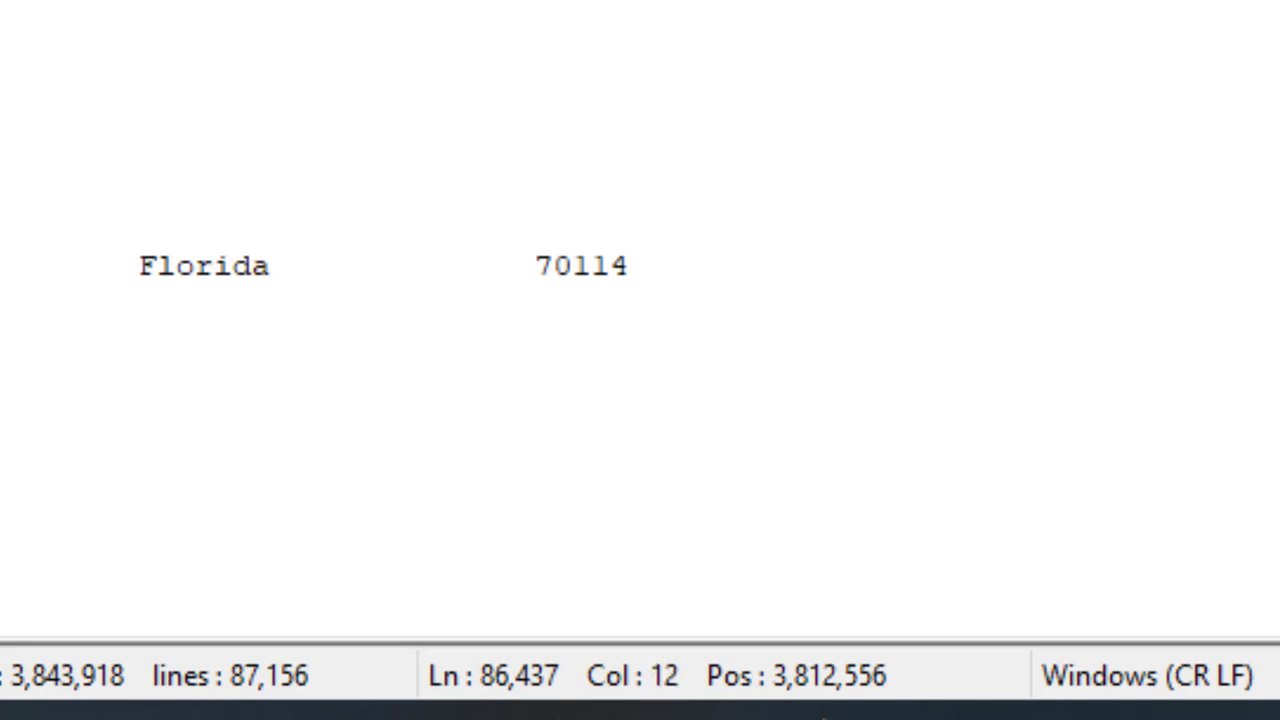
pyautogui.click(630, 266)
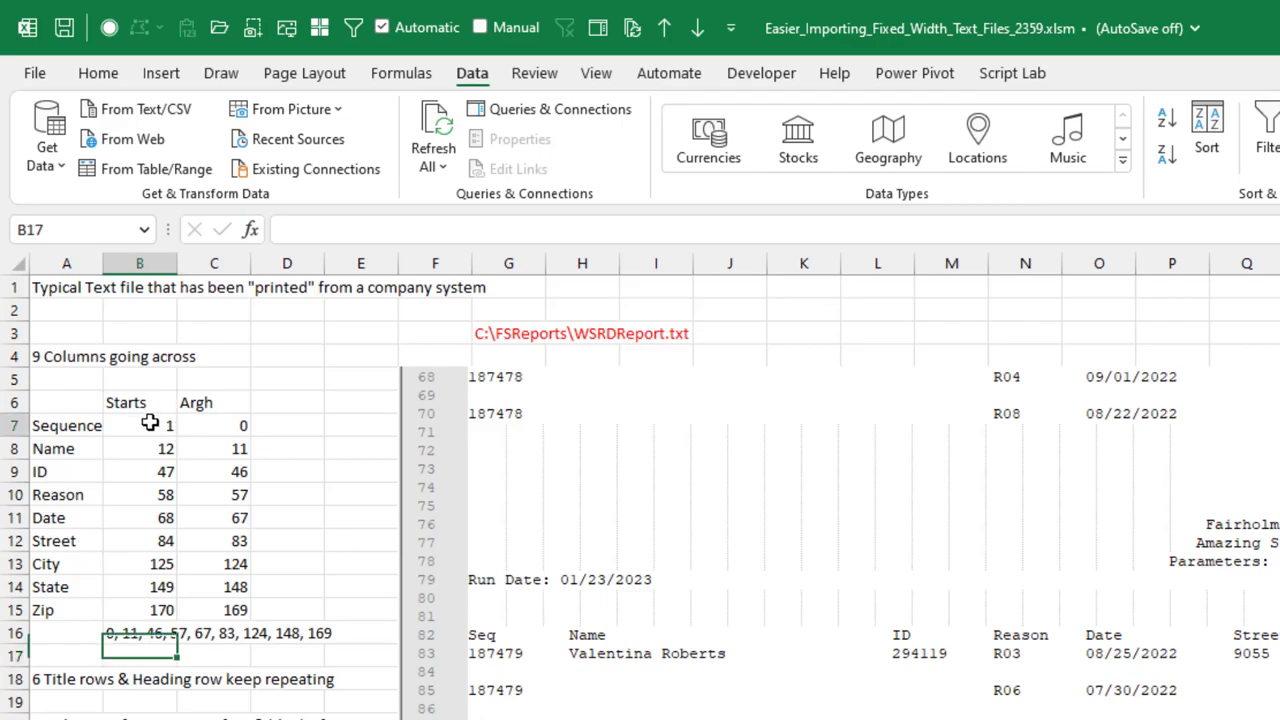
# Step: Check the start positions in B7:B10 and the minus-one formula in C7
pyautogui.click(150, 422)
pyautogui.click(150, 452)
pyautogui.click(149, 478)
pyautogui.click(149, 493)
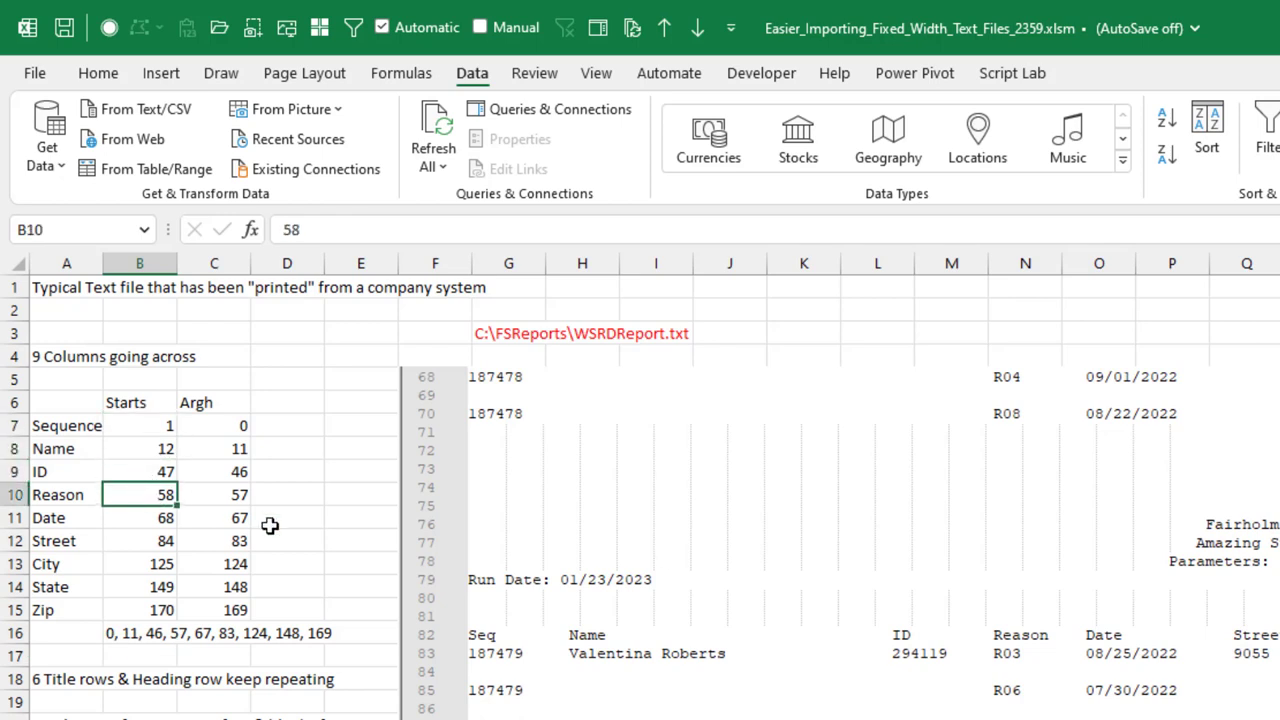
pyautogui.click(229, 422)
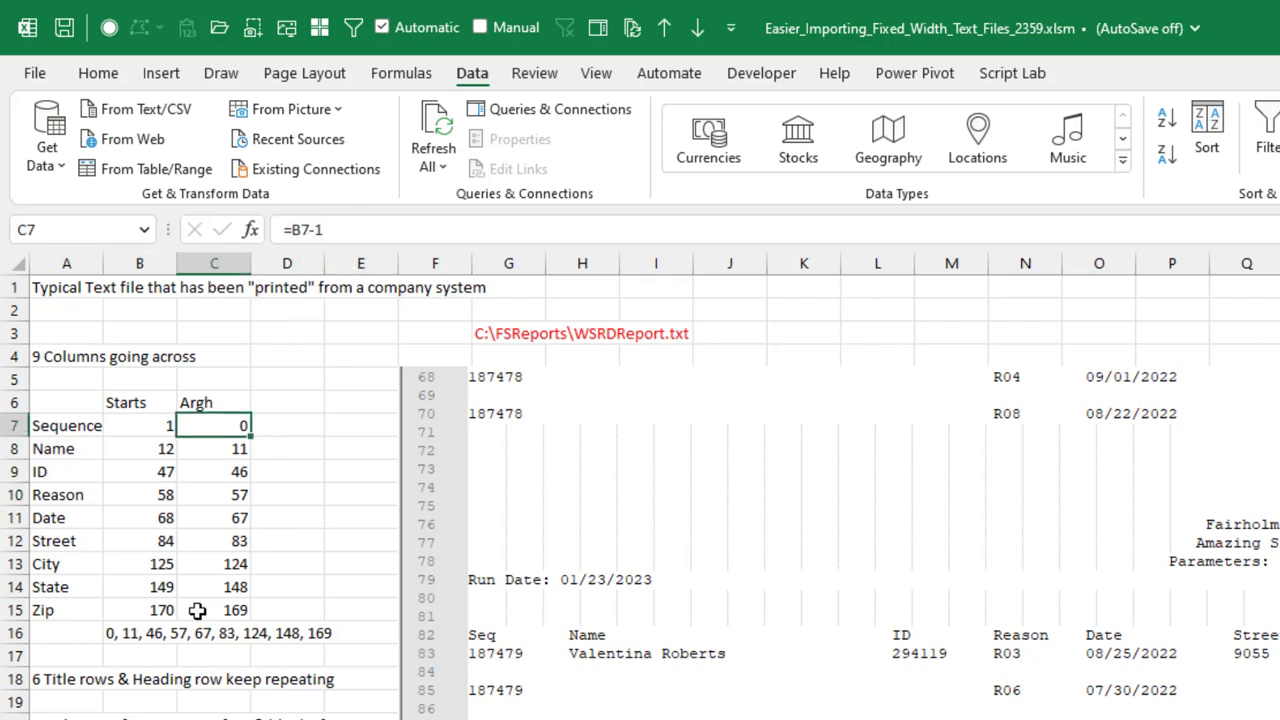
# Step: Copy B16's TEXTJOIN break positions 0, 11, 46, 57, 67, 83, 124, 148, 169
pyautogui.click(168, 631)
pyautogui.press('F2')
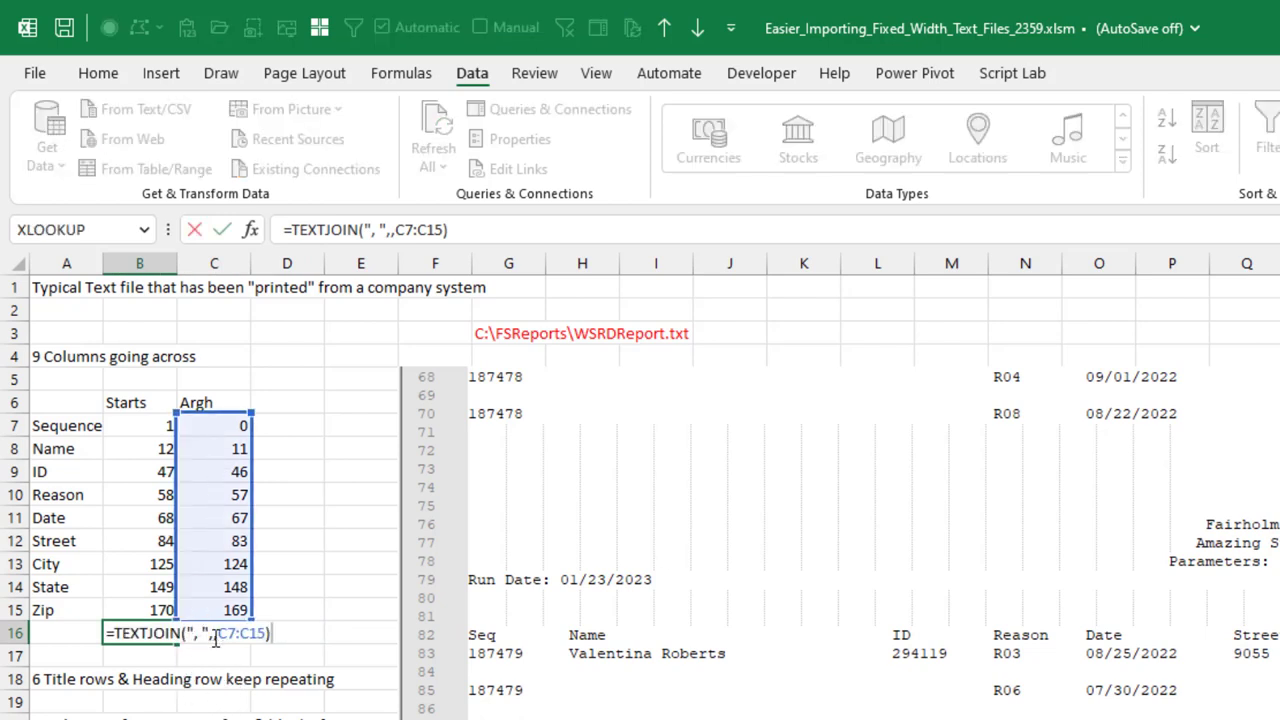
pyautogui.hotkey('ctrl', 'Return')
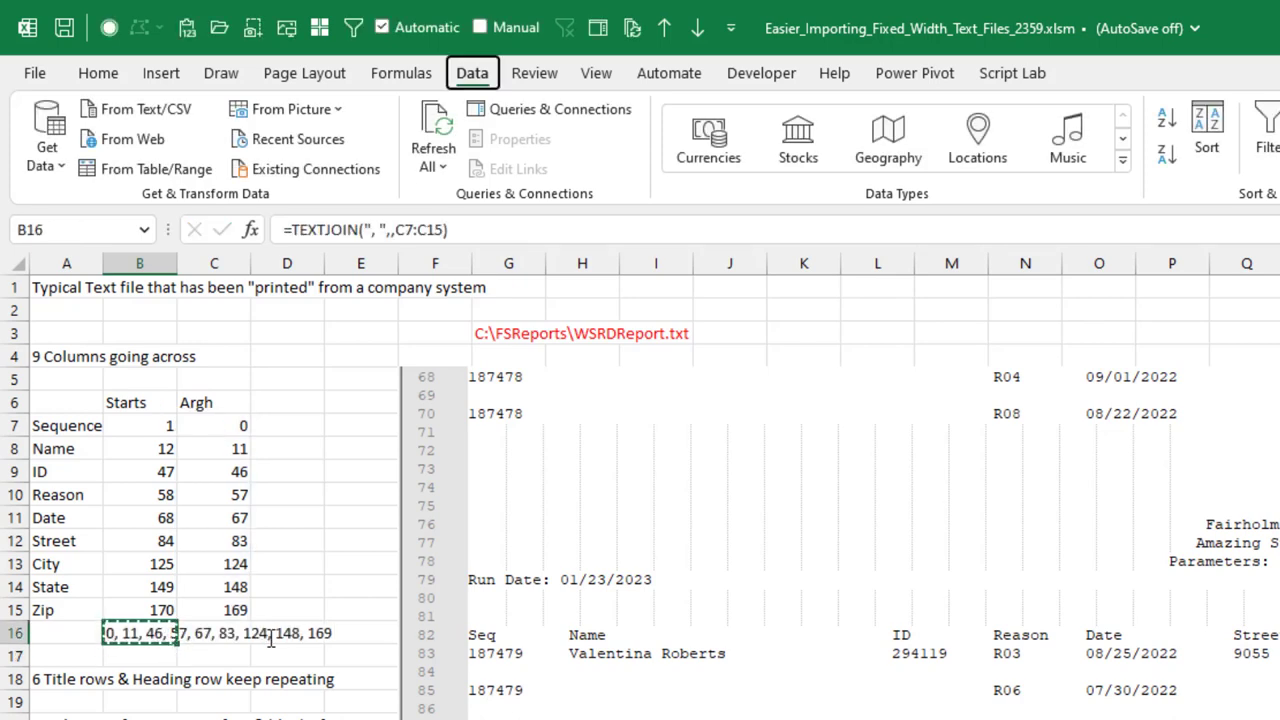
# Step: Paste the break positions into an untitled Notepad note and return to Excel
pyautogui.hotkey('alt', 'Tab')
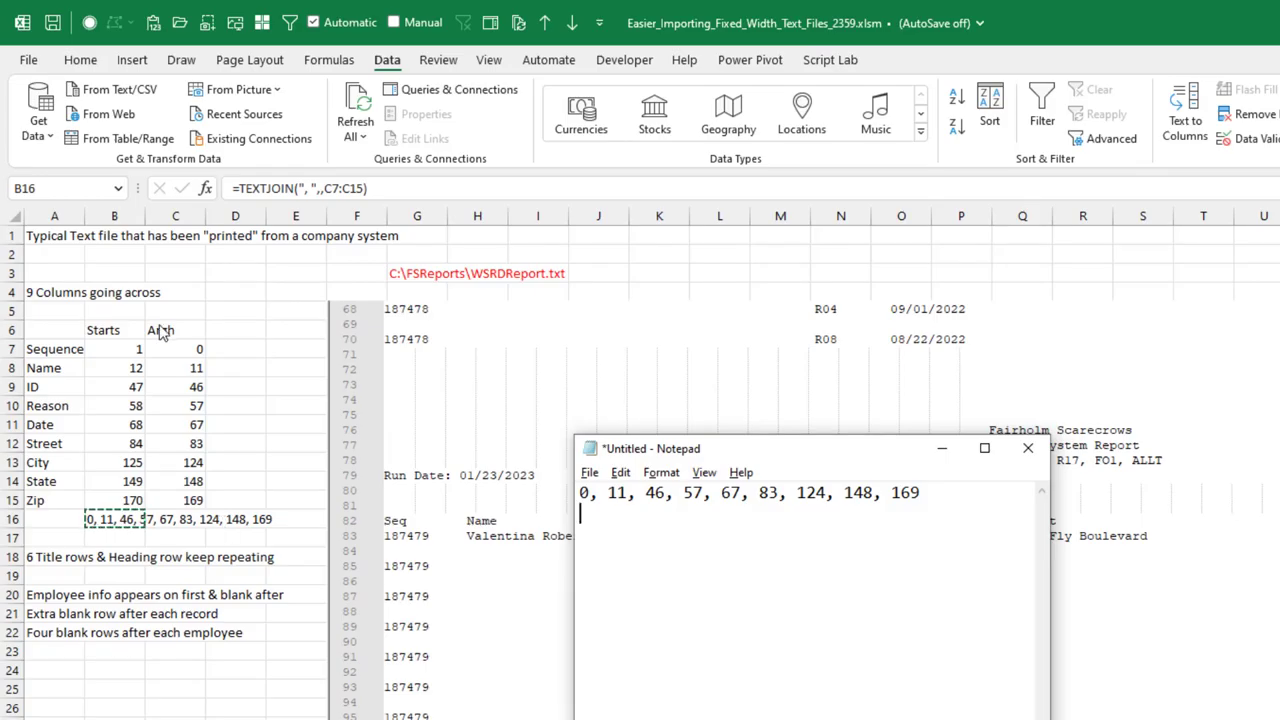
pyautogui.hotkey('alt', 'Tab')
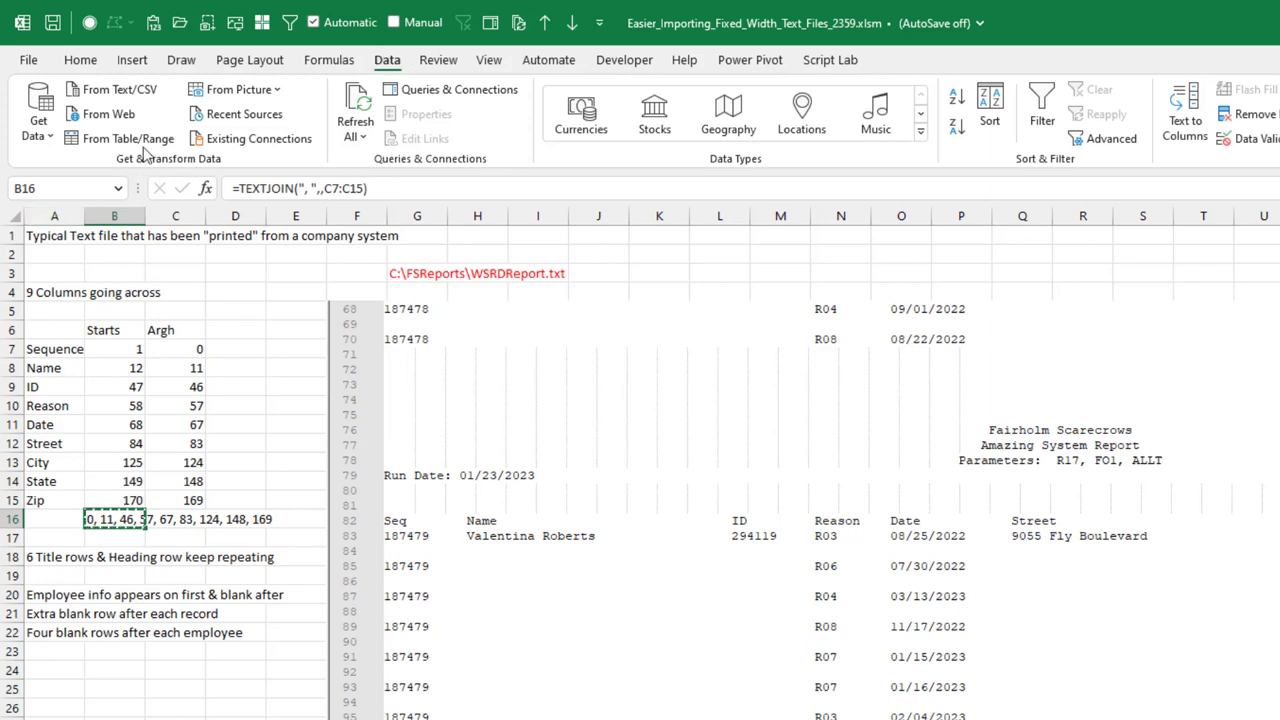
# Step: Import WSRDReport.txt from Text/CSV with Tab as the delimiter so each line stays whole
pyautogui.click(115, 90)
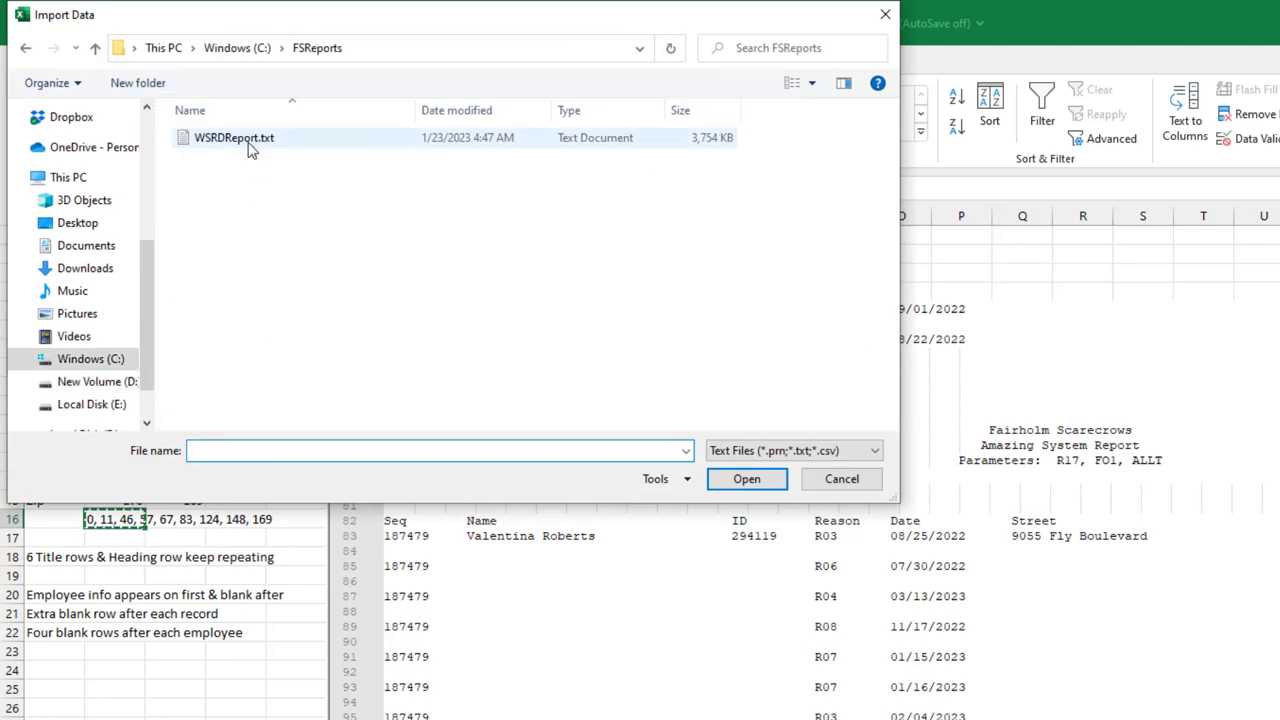
pyautogui.click(250, 145)
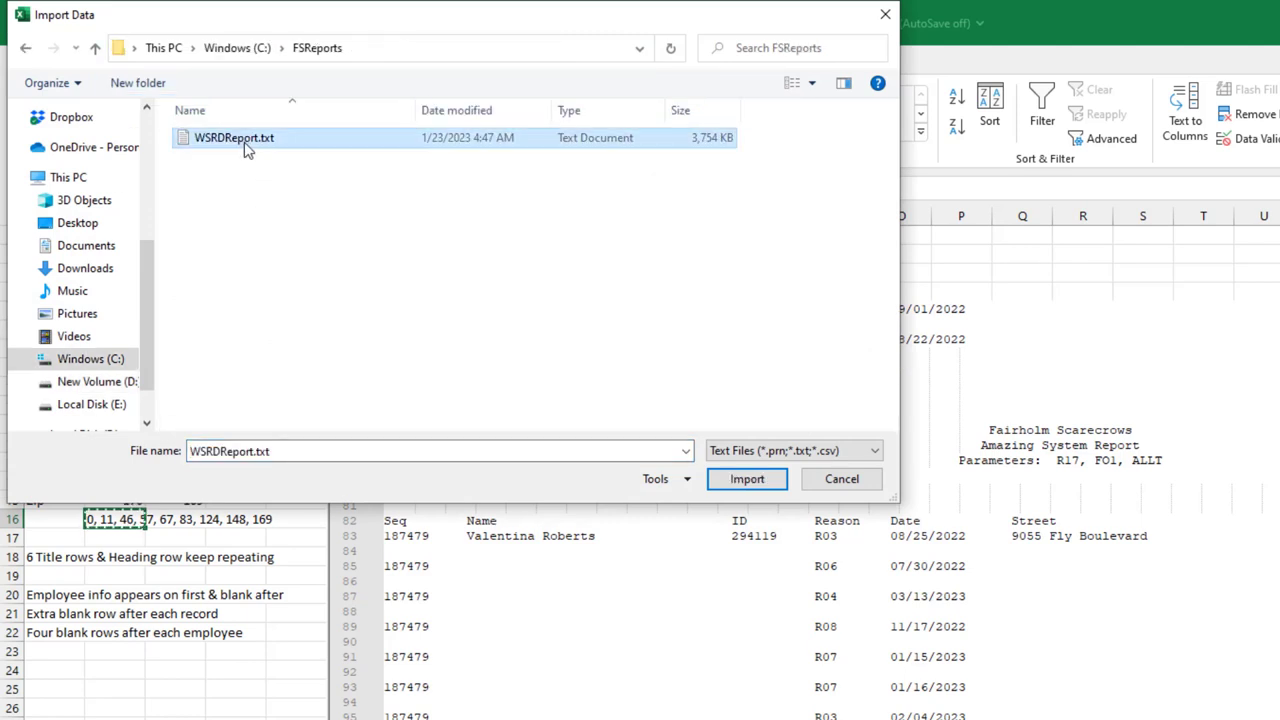
pyautogui.click(747, 479)
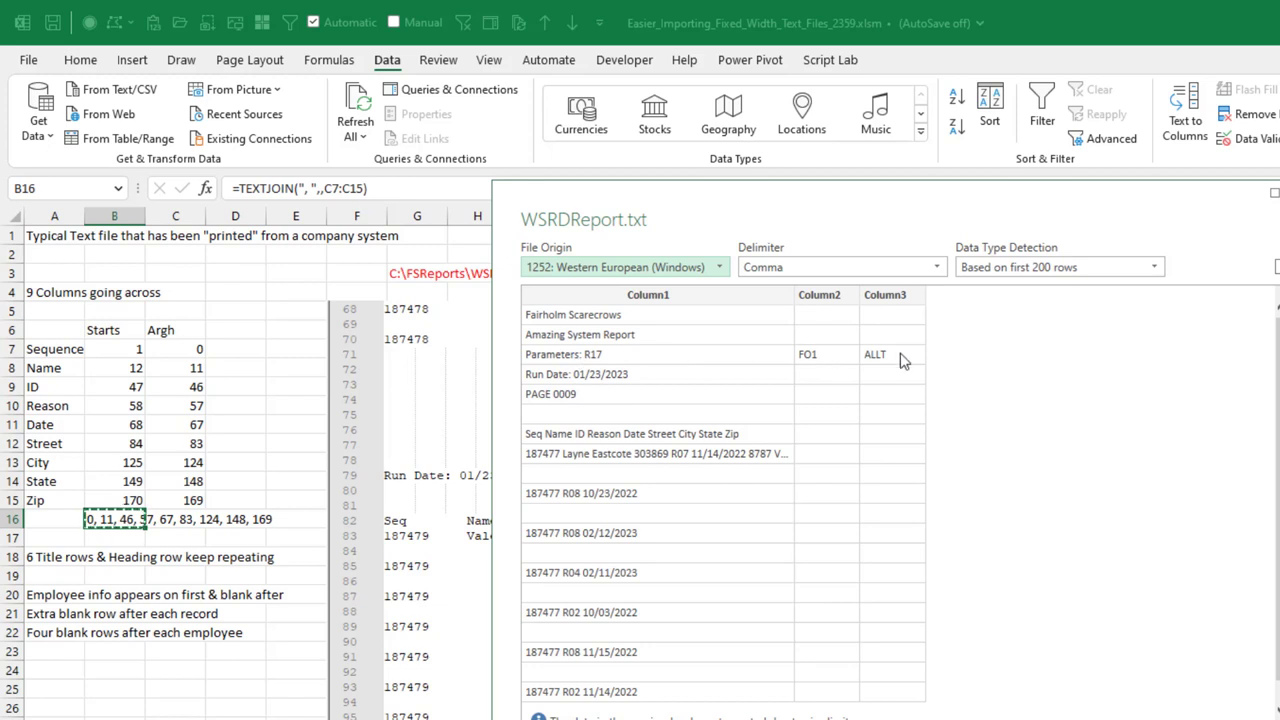
pyautogui.click(938, 268)
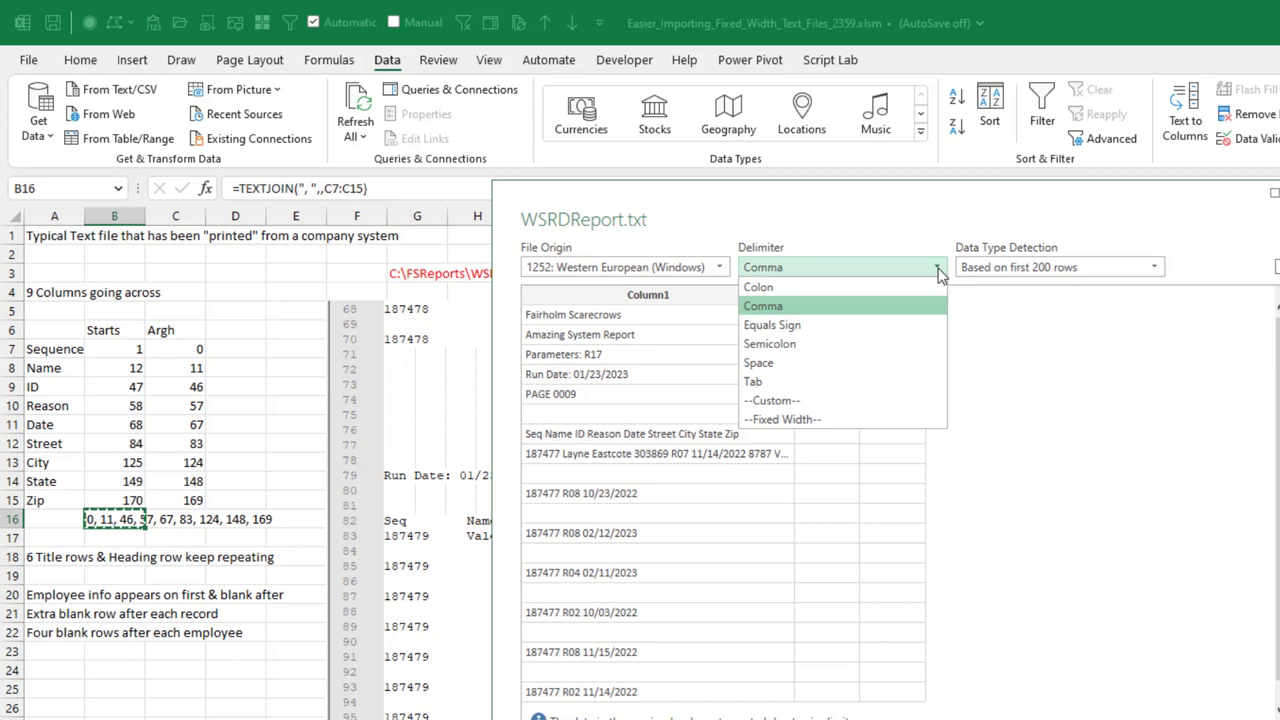
pyautogui.click(776, 385)
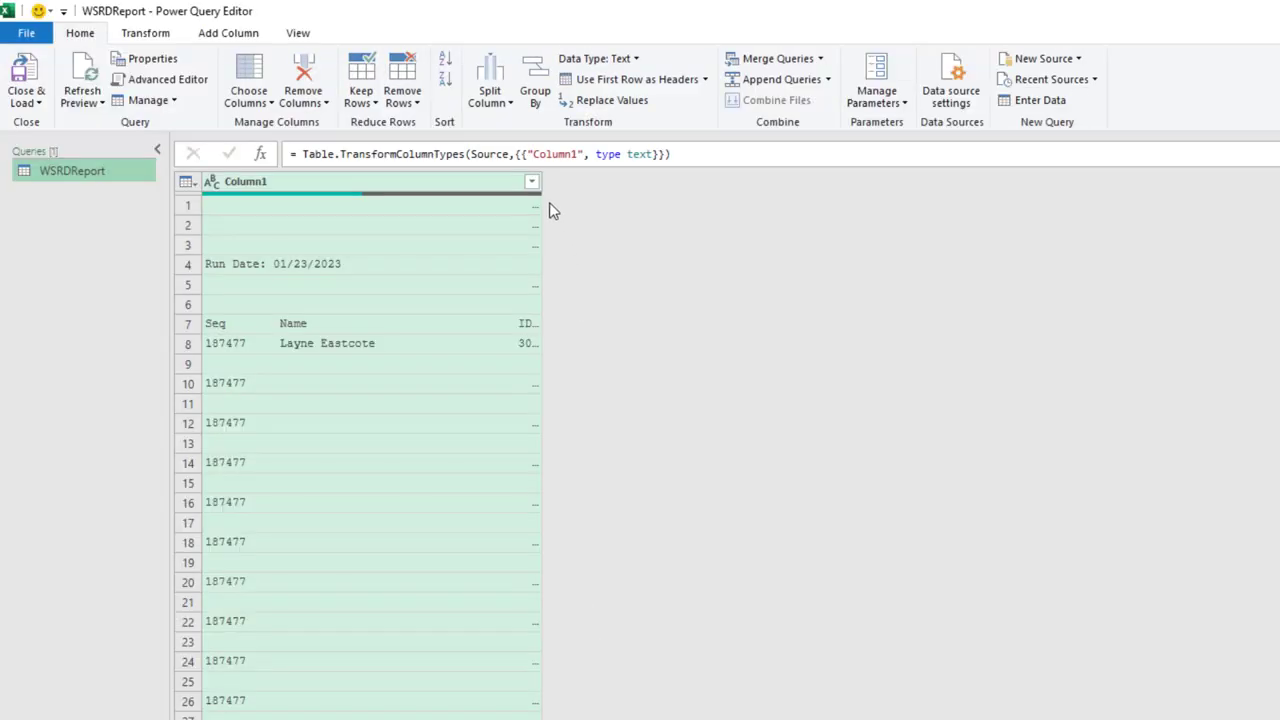
# Step: Widen Column1 in Power Query Editor to show more of each report line
pyautogui.moveTo(541, 182); pyautogui.dragTo(1170, 212)
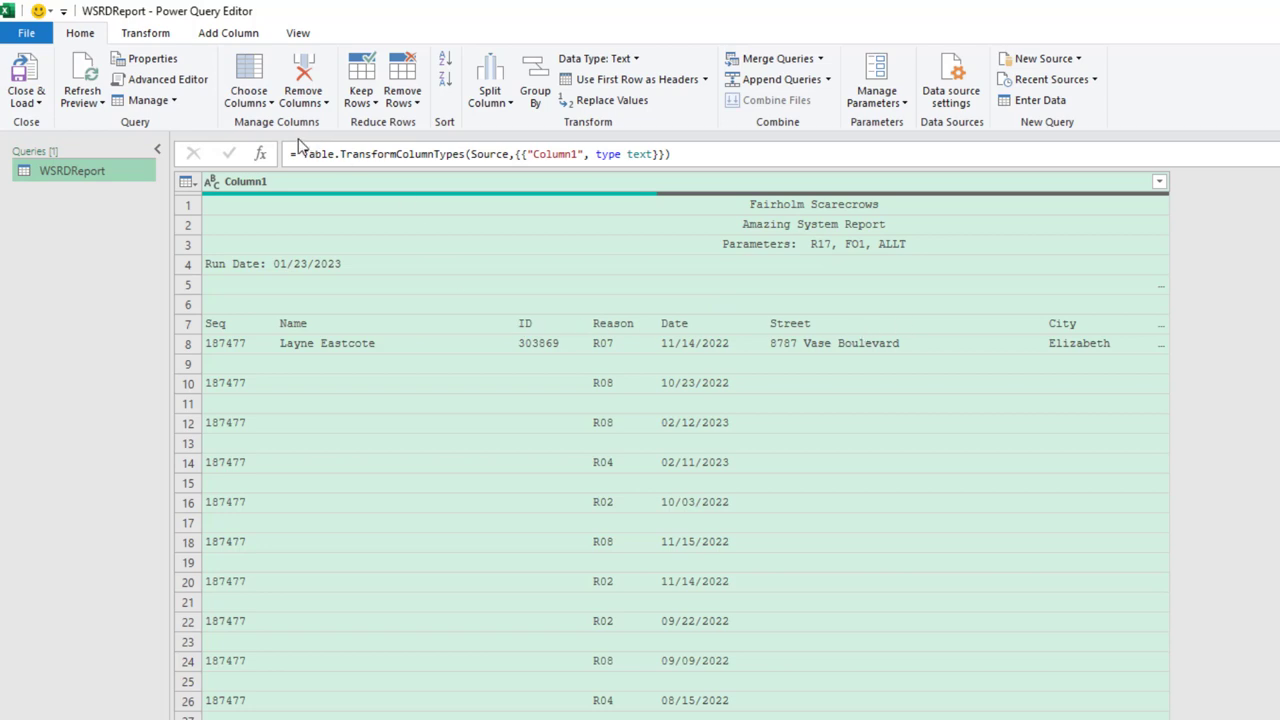
# Step: Remove the top 6 title rows so the Seq/Name/ID header becomes row 1
pyautogui.click(404, 108)
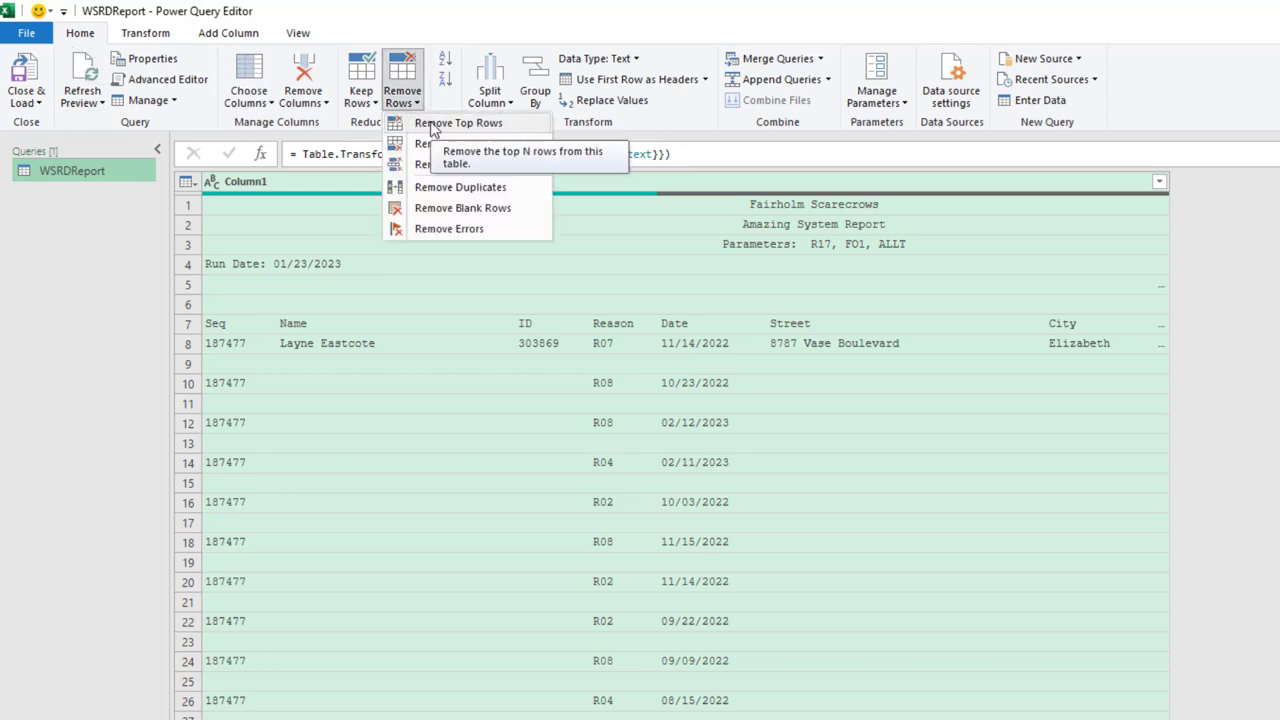
pyautogui.click(434, 126)
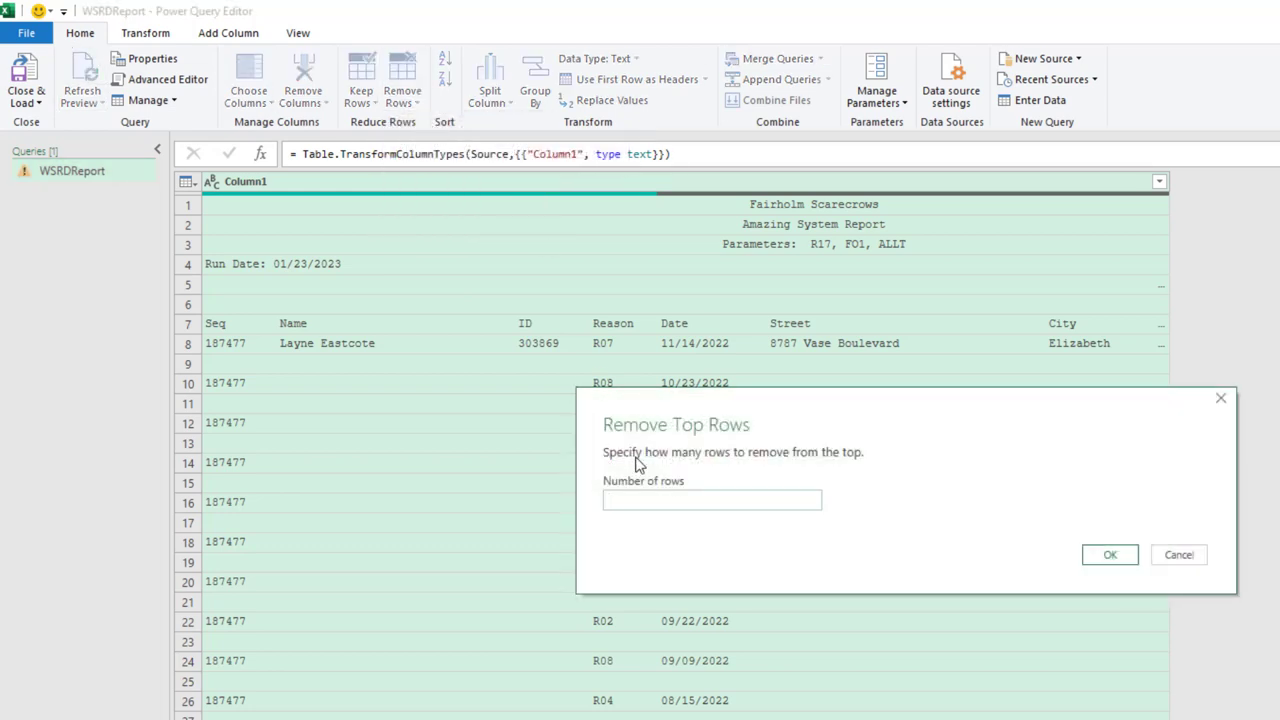
pyautogui.write('6')
pyautogui.click(1104, 556)
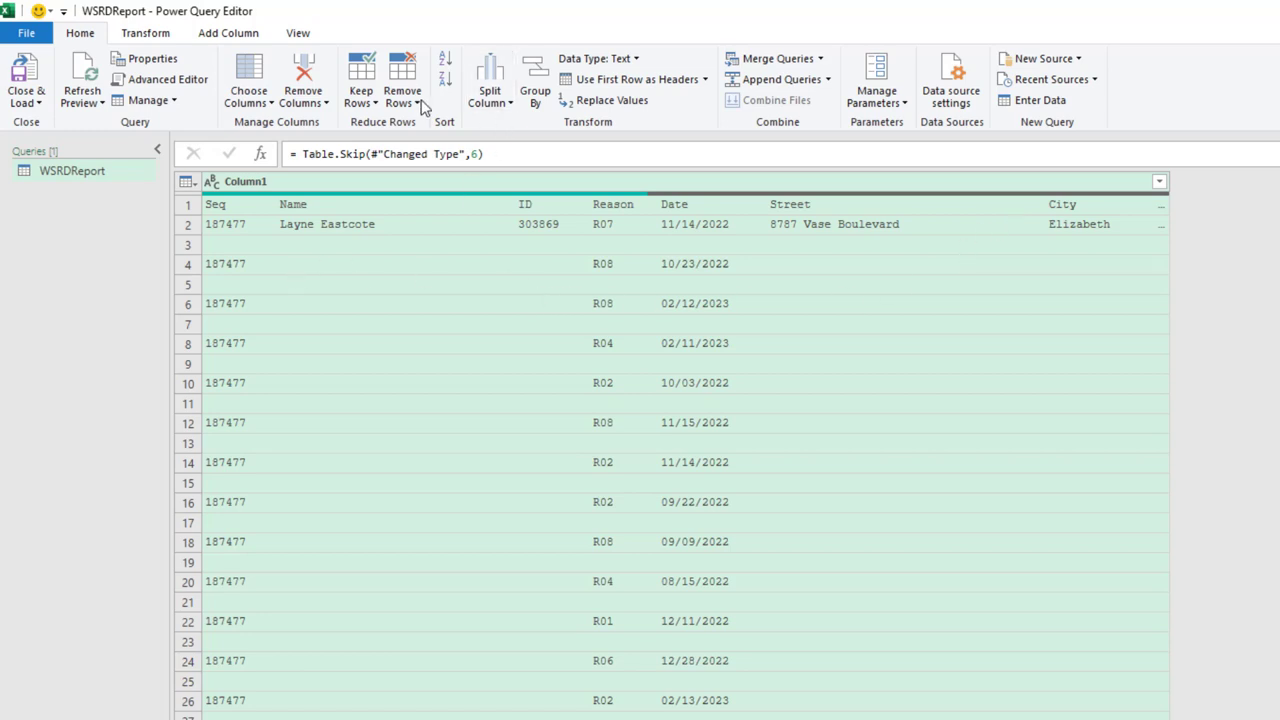
# Step: Split Column1 by positions 0, 11, 46, 57, 67, 83, 124, 148, 169, pasted from Notepad
pyautogui.click(504, 101)
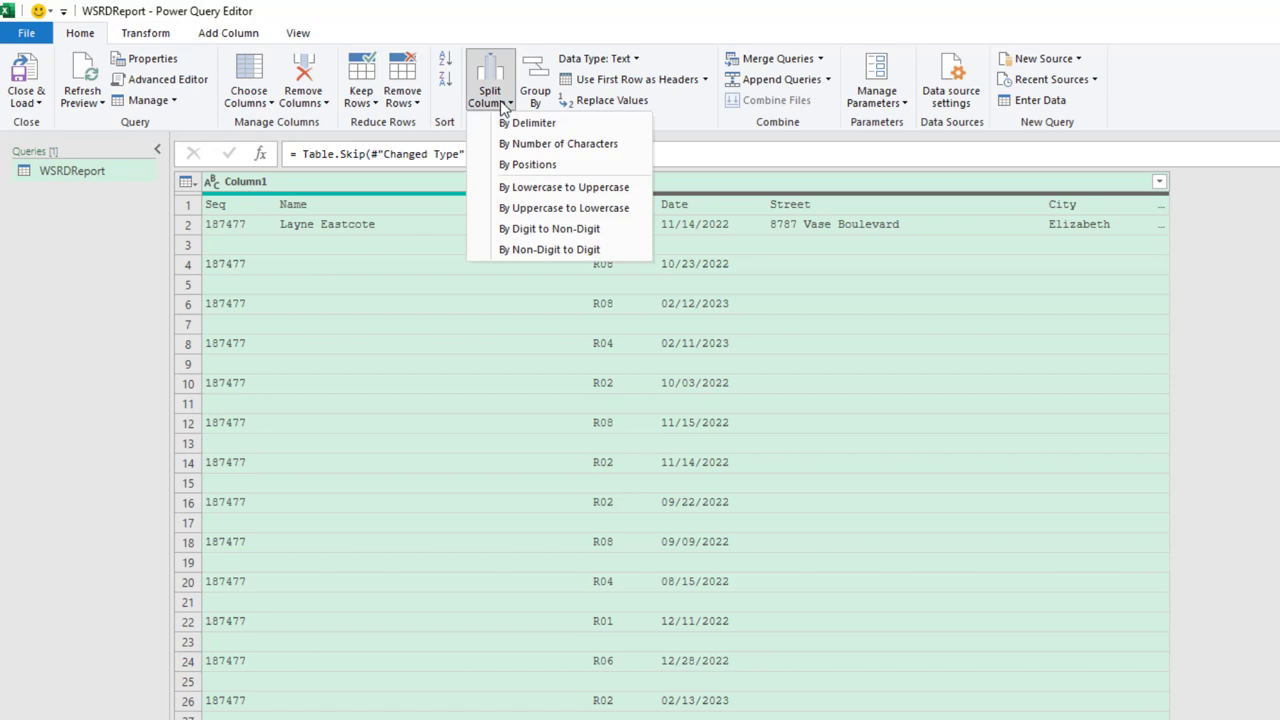
pyautogui.click(529, 166)
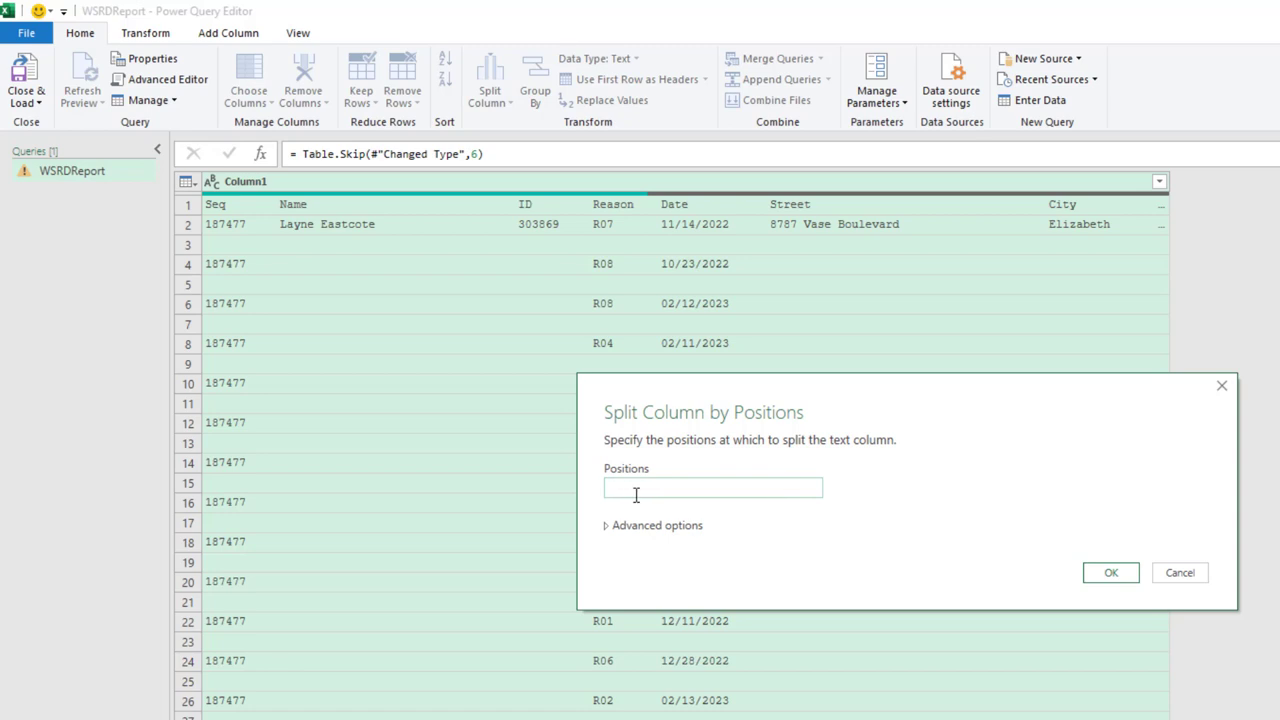
pyautogui.click(607, 527)
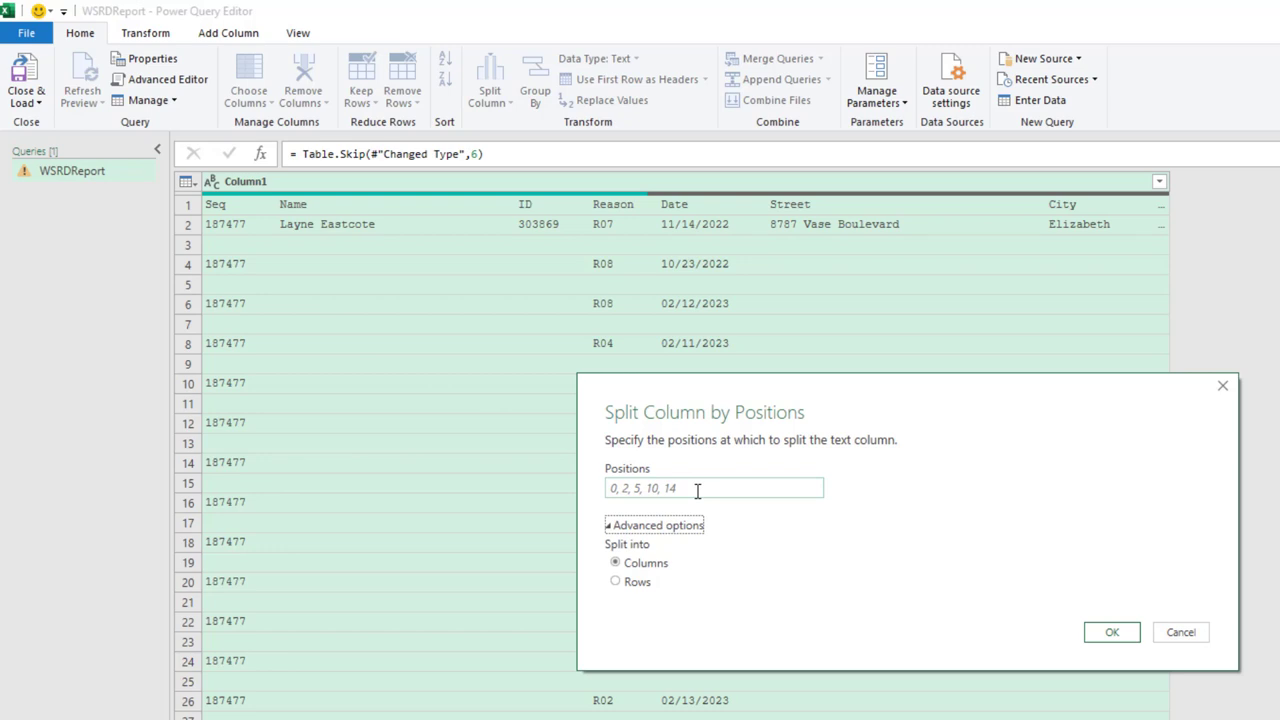
pyautogui.hotkey('alt', 'Tab')
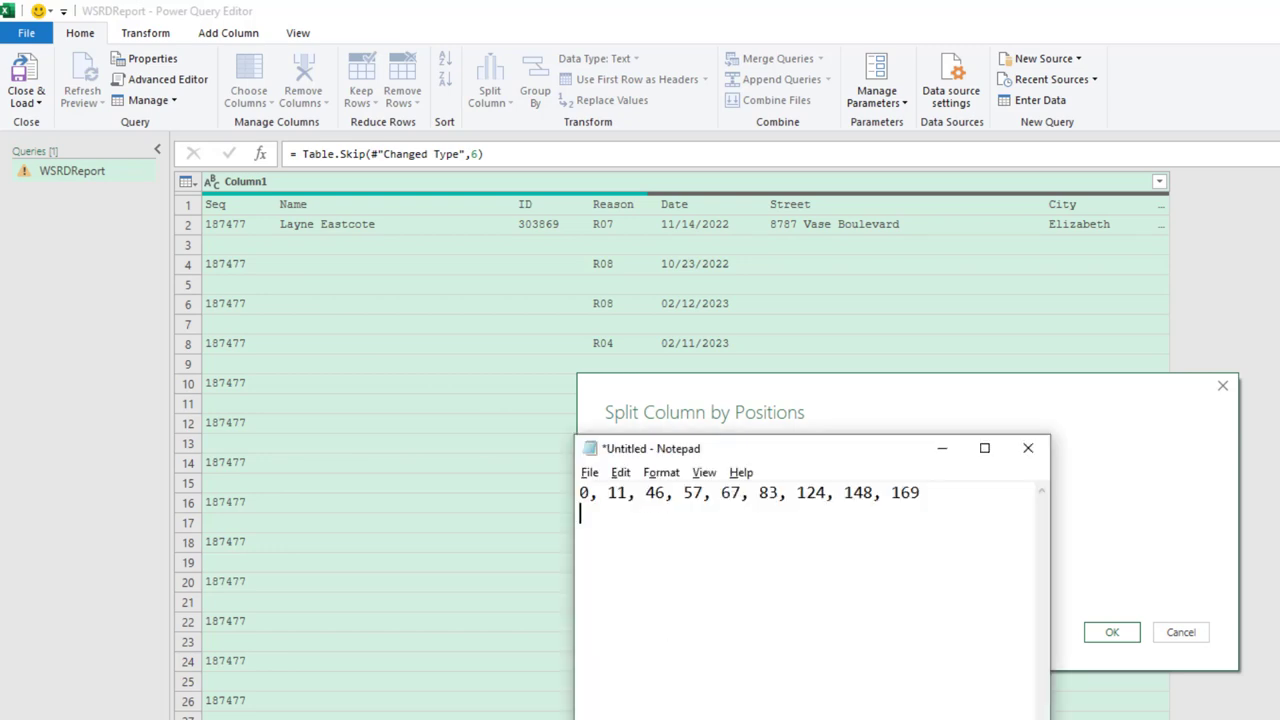
pyautogui.moveTo(930, 490); pyautogui.dragTo(550, 496)
pyautogui.hotkey('ctrl', 'c')
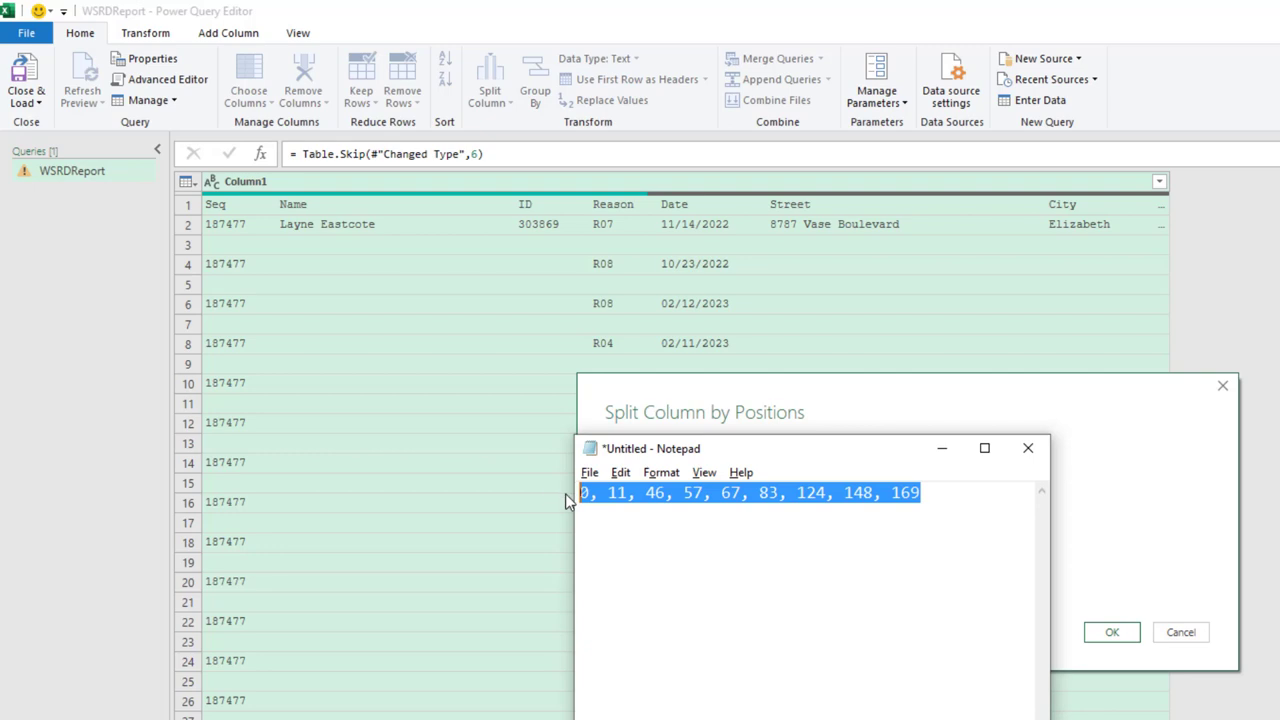
pyautogui.click(691, 400)
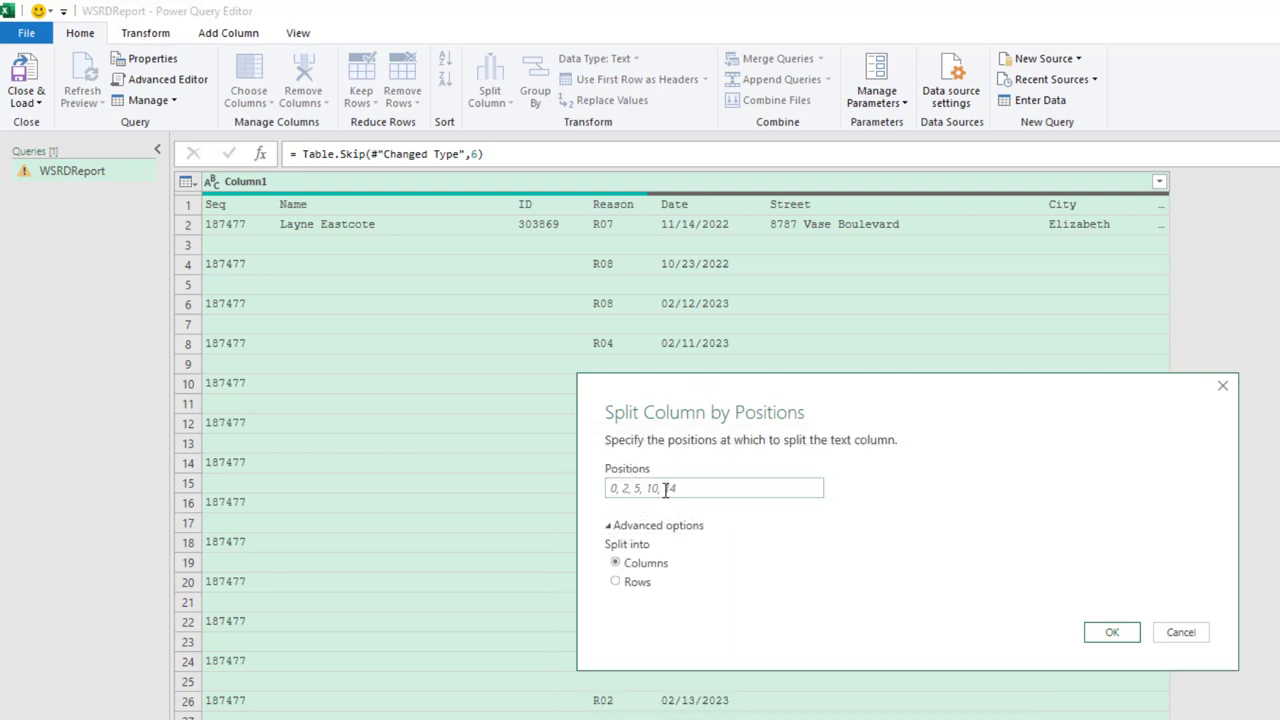
pyautogui.click(663, 488)
pyautogui.hotkey('ctrl', 'v')
pyautogui.click(1111, 631)
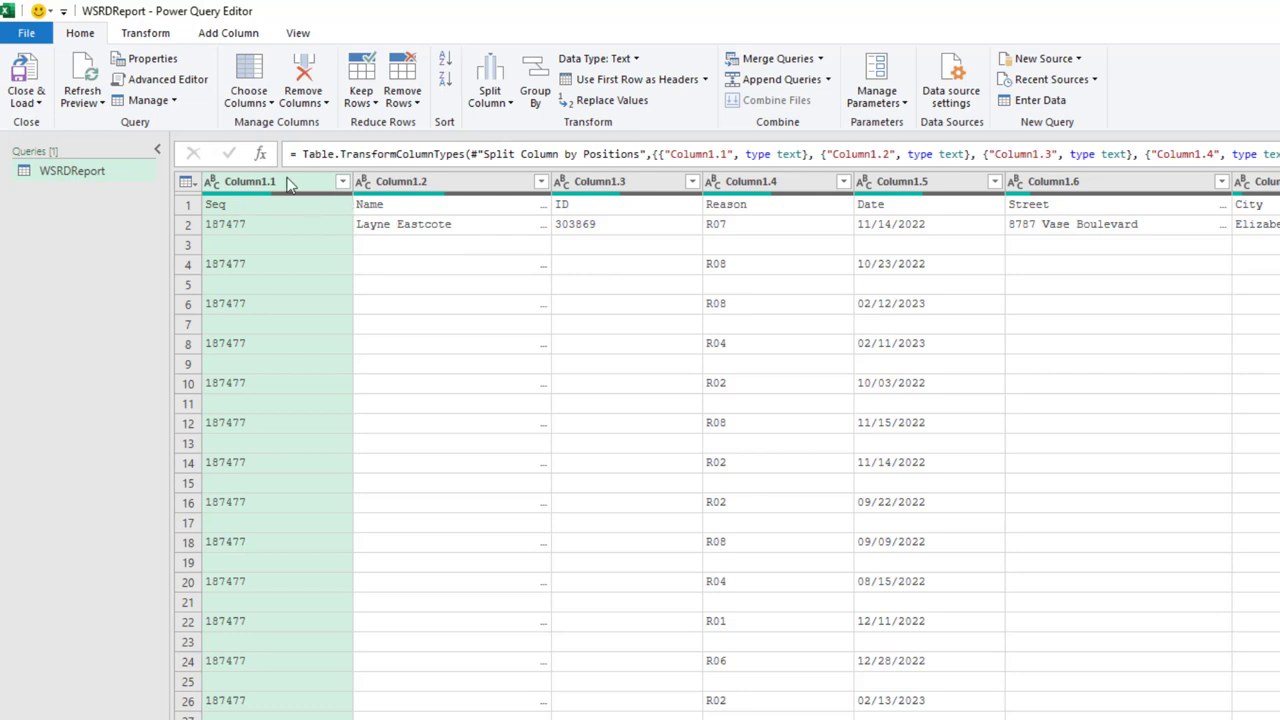
# Step: Promote the first row to headers (Seq, Name, ID, Reason, Date, Street) and inspect the rows
pyautogui.click(601, 86)
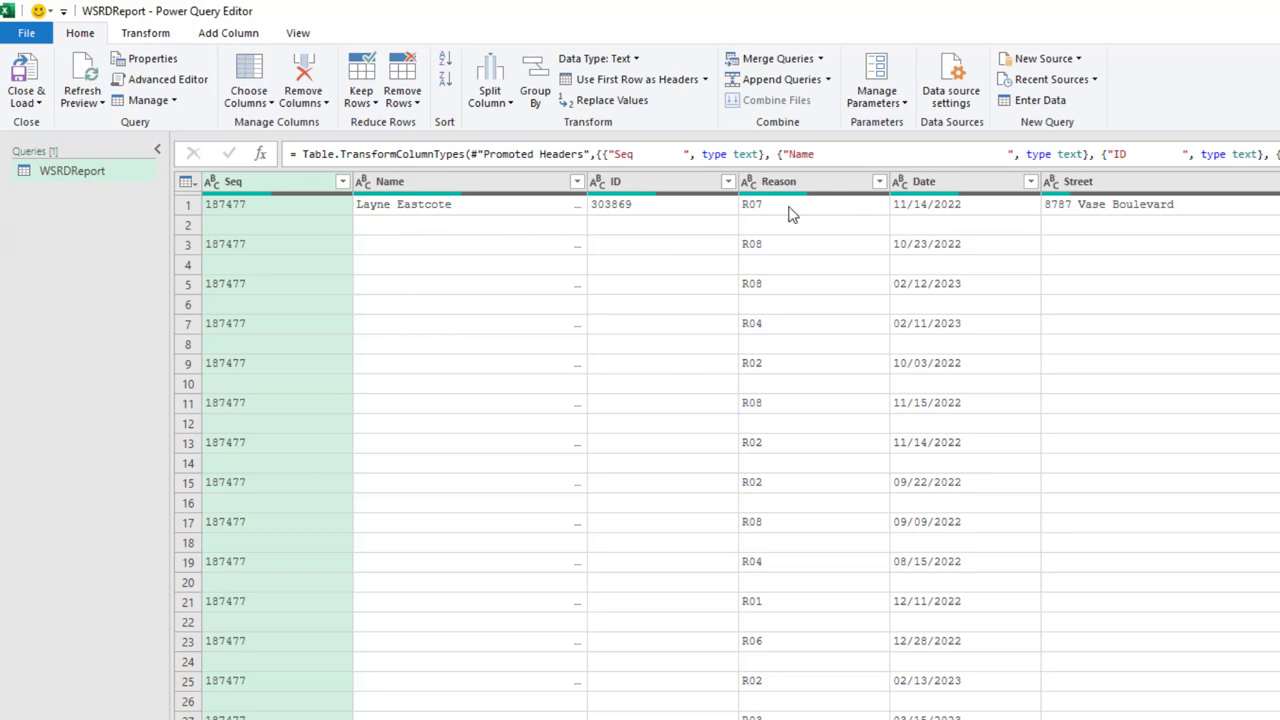
pyautogui.scroll(-1, 985, 518)
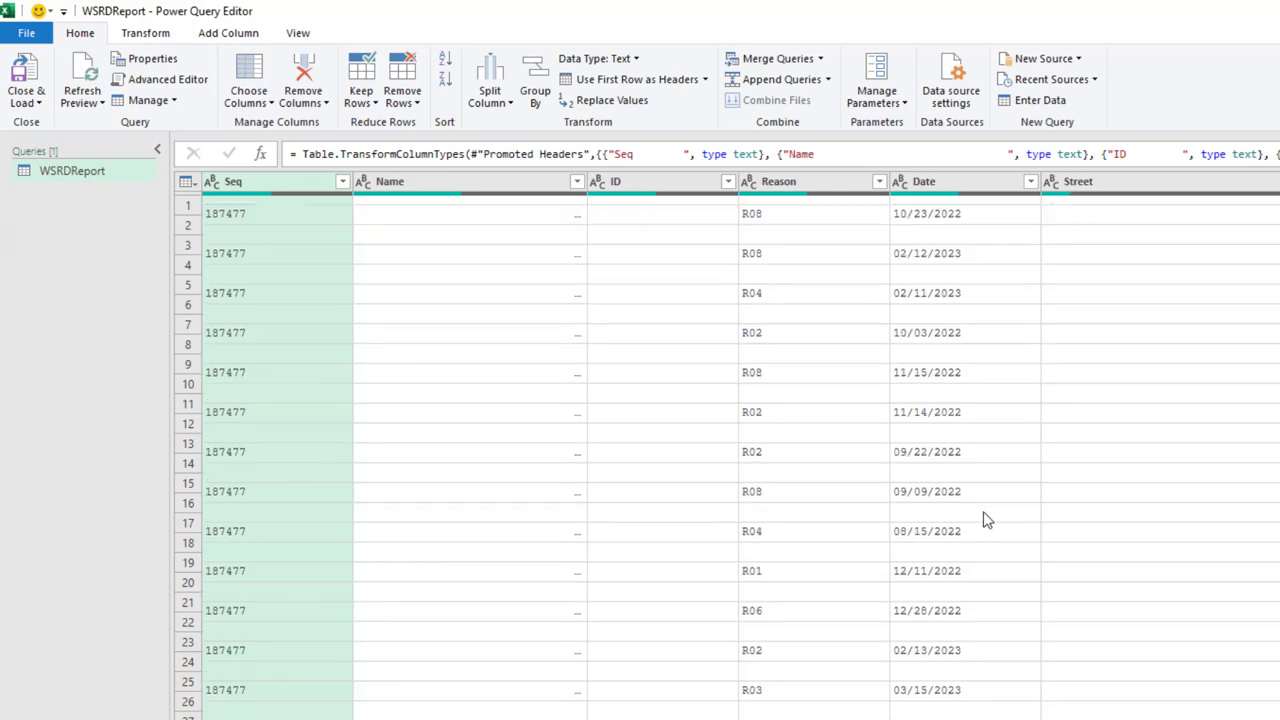
pyautogui.scroll(-12, 983, 520)
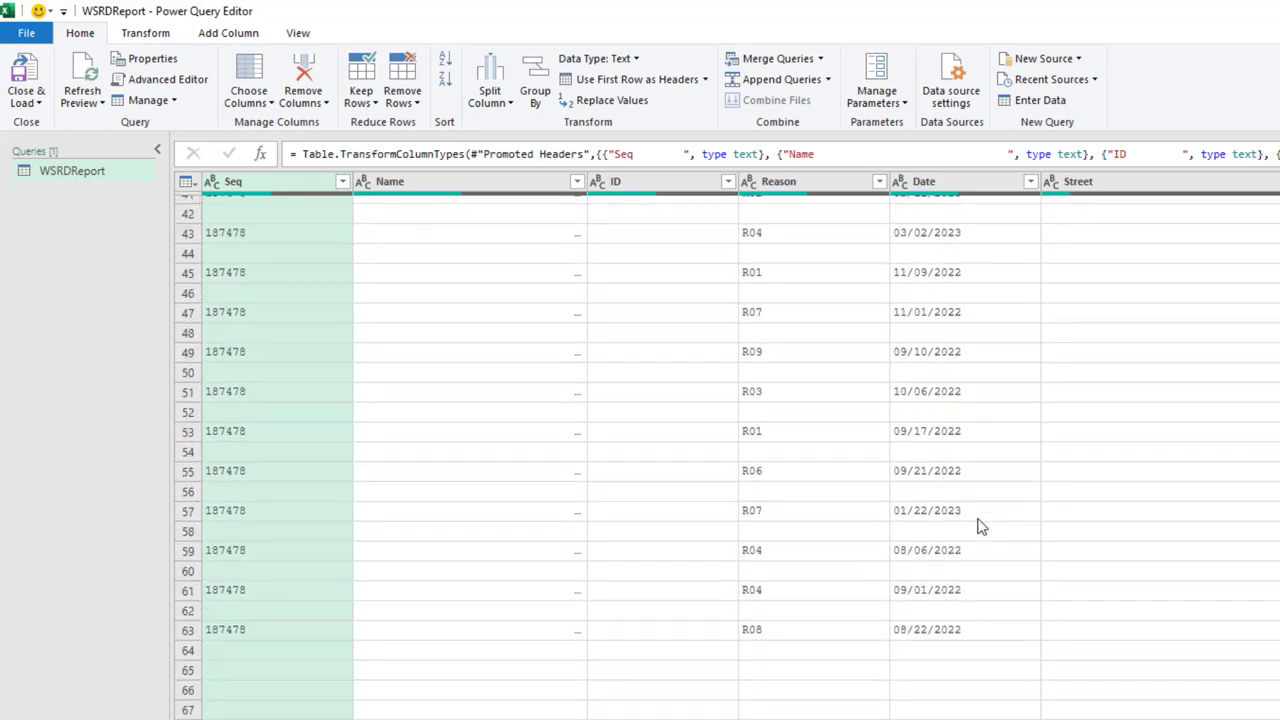
pyautogui.scroll(-5, 981, 527)
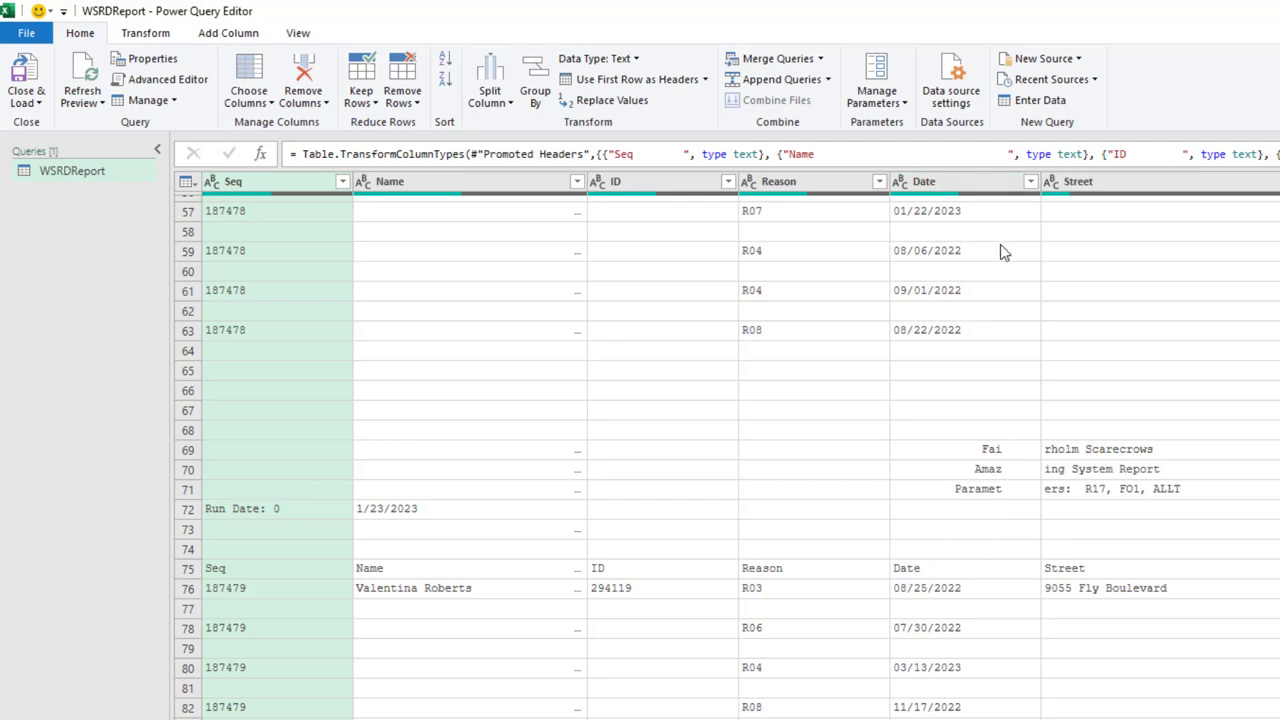
# Step: Filter the Date column to exclude Fai, Amaz, Paramet, Date, (blank) and empty entries
pyautogui.click(1030, 182)
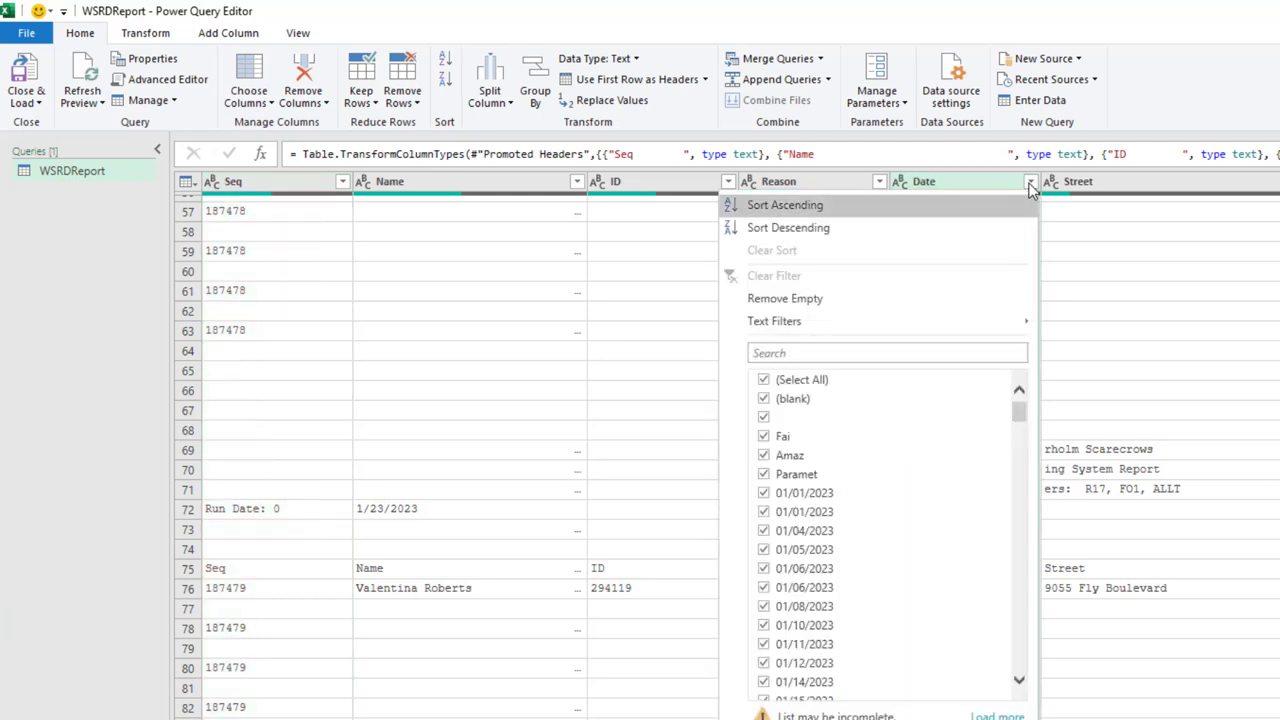
pyautogui.click(764, 437)
pyautogui.click(764, 456)
pyautogui.click(765, 479)
pyautogui.moveTo(1018, 418); pyautogui.dragTo(1040, 390)
pyautogui.click(764, 692)
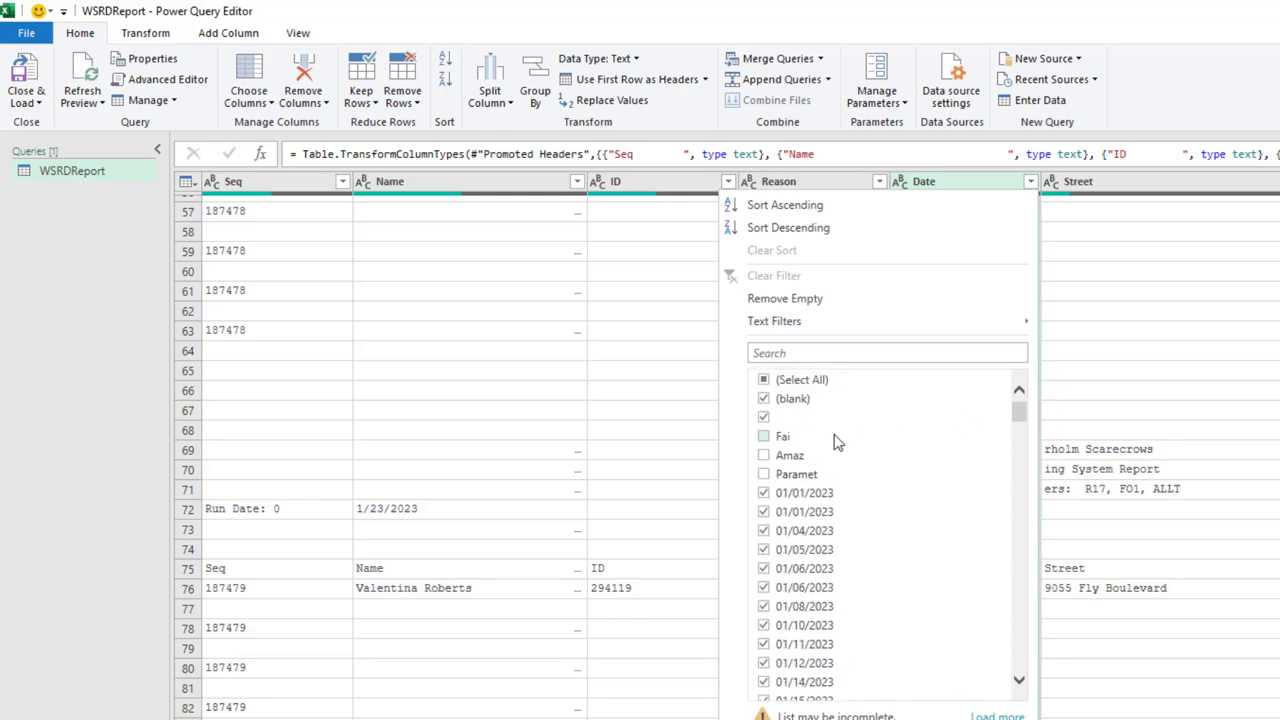
pyautogui.click(764, 400)
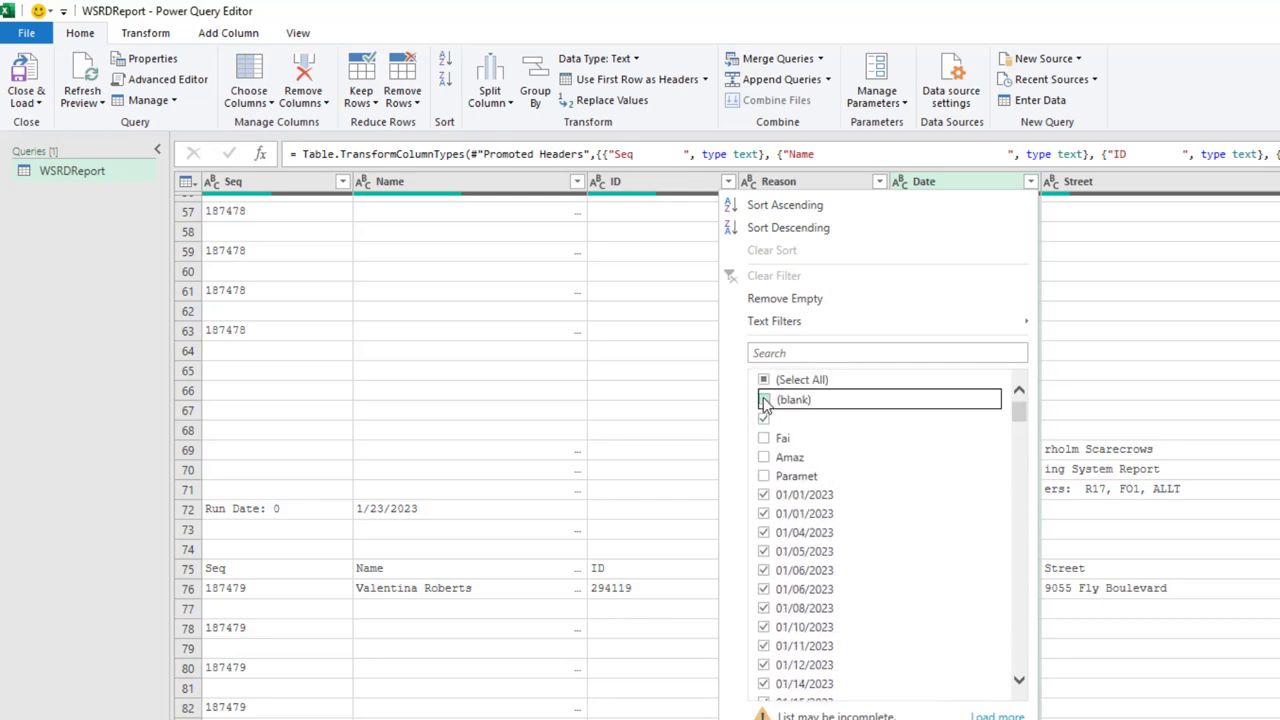
pyautogui.click(764, 420)
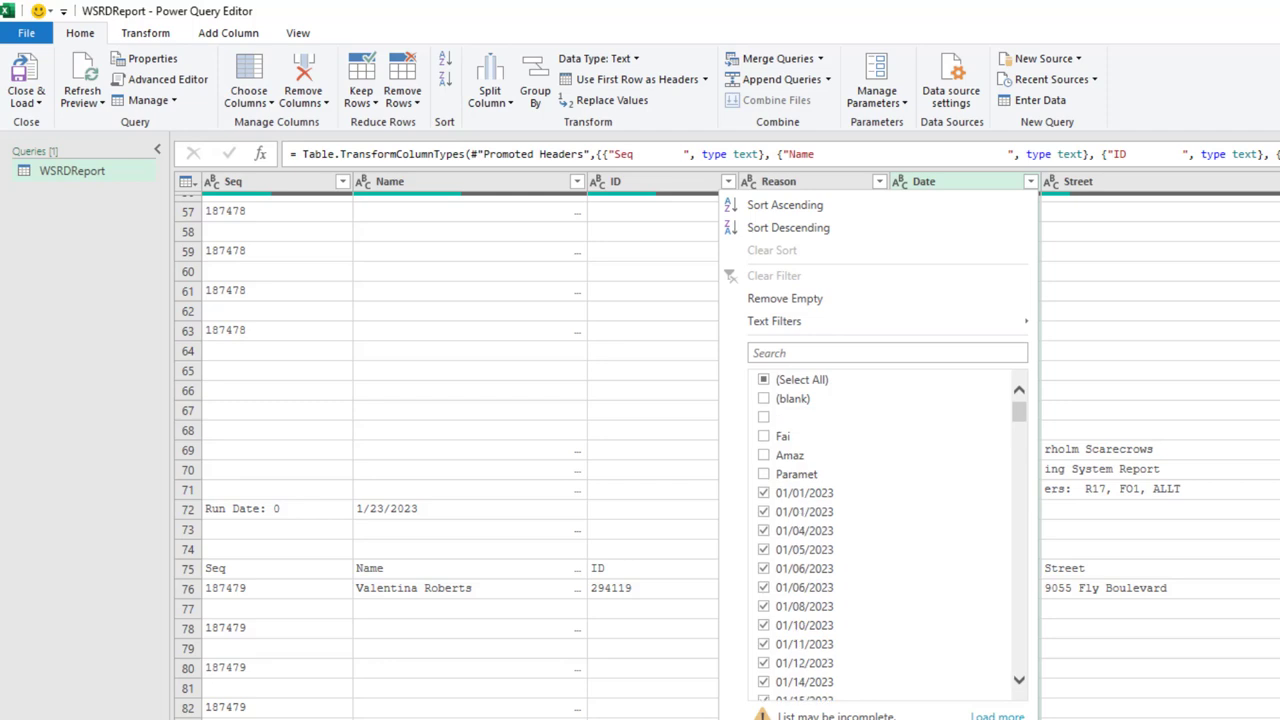
pyautogui.press('Return')
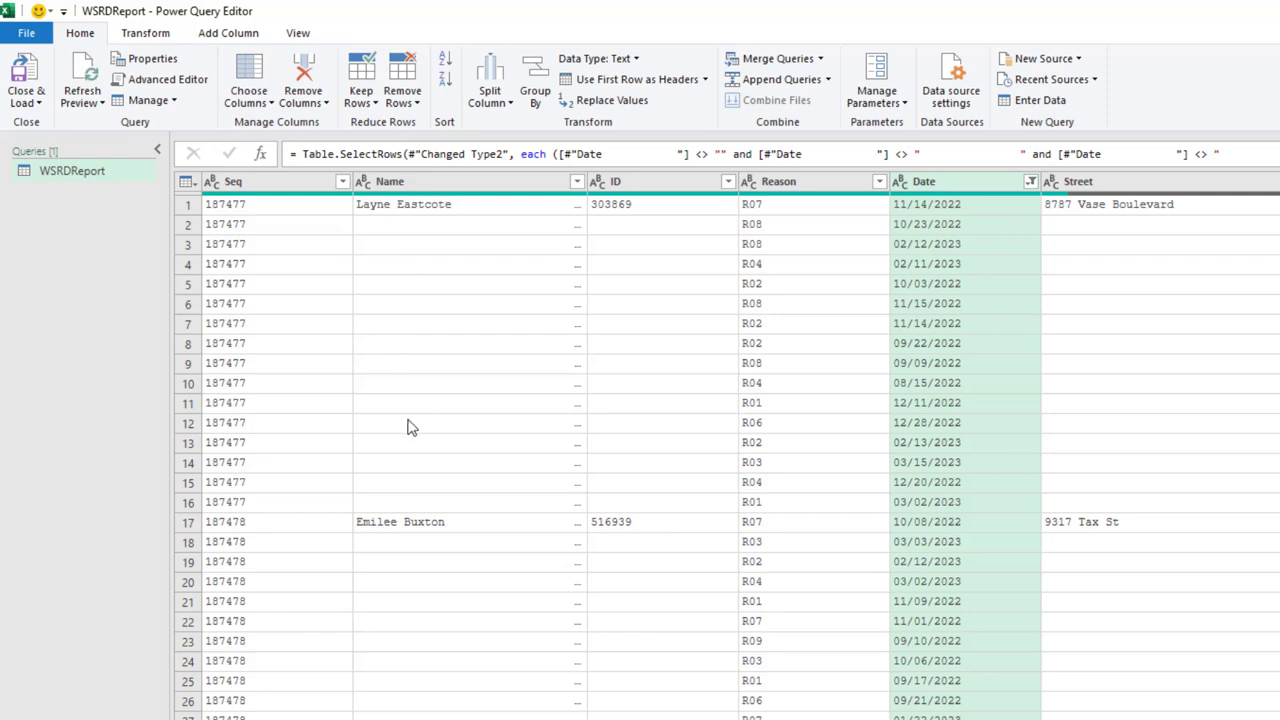
# Step: Select the six employee-detail columns together: Name, ID, Street, City, State and Zip
pyautogui.click(473, 213)
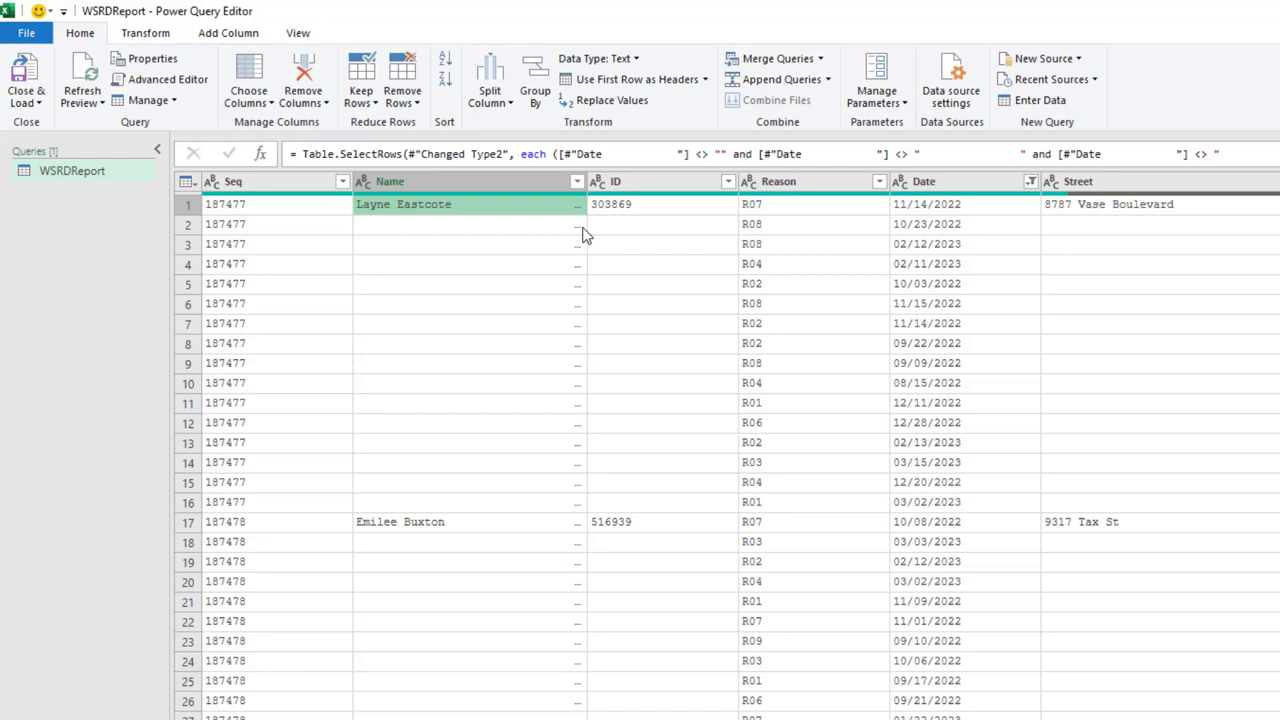
pyautogui.click(416, 181)
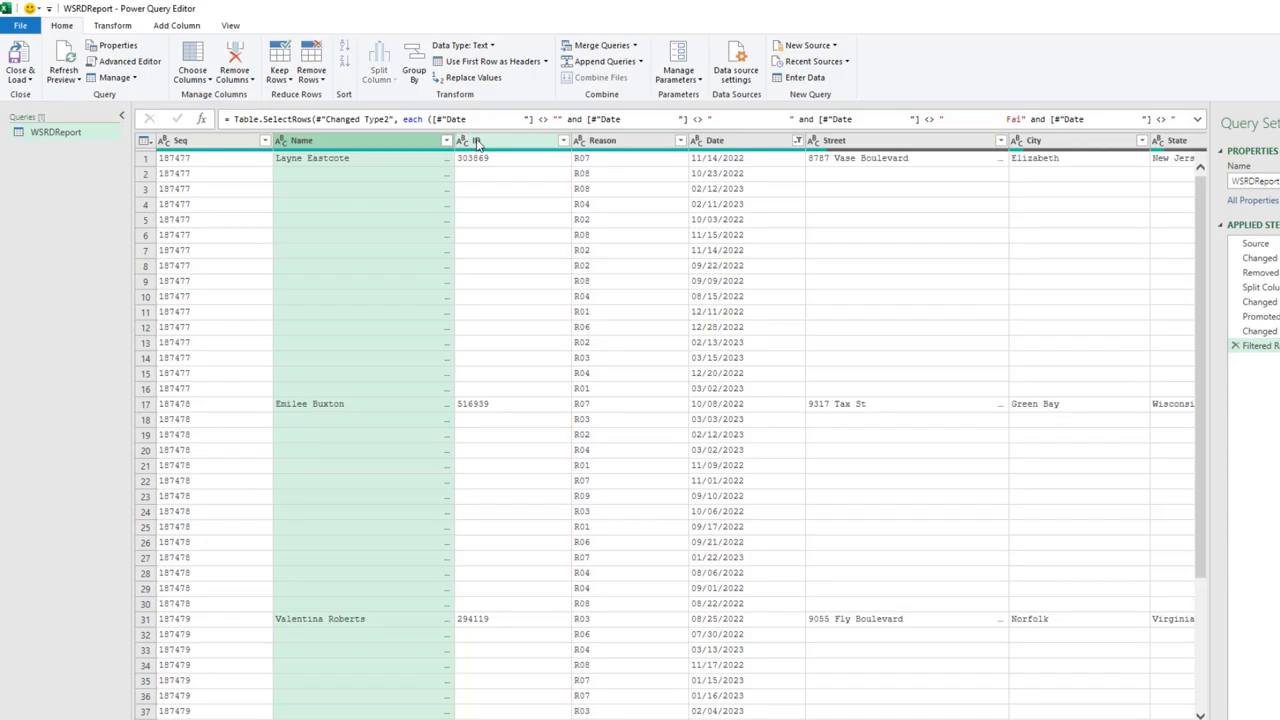
pyautogui.keyDown('ctrl'); pyautogui.click(618, 181); pyautogui.keyUp('ctrl')
pyautogui.keyDown('ctrl'); pyautogui.click(830, 140); pyautogui.keyUp('ctrl')
pyautogui.keyDown('ctrl'); pyautogui.click(1040, 140); pyautogui.keyUp('ctrl')
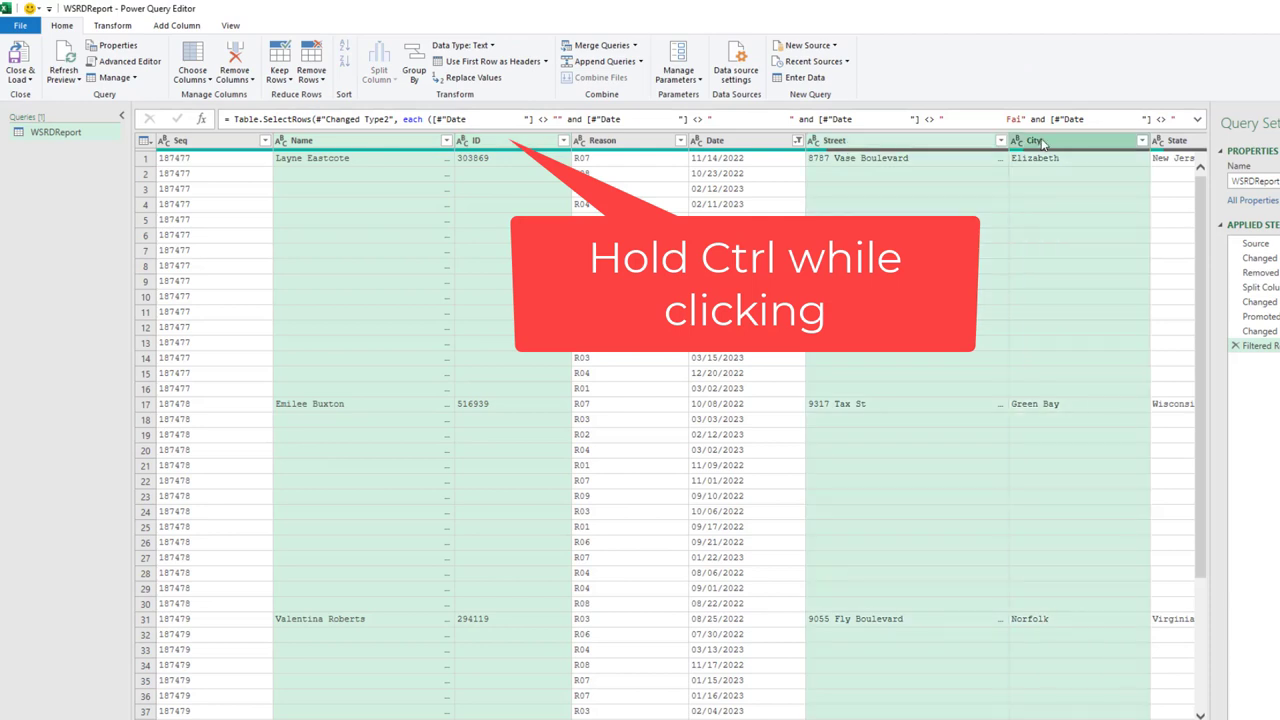
pyautogui.keyDown('ctrl'); pyautogui.click(1172, 141); pyautogui.keyUp('ctrl')
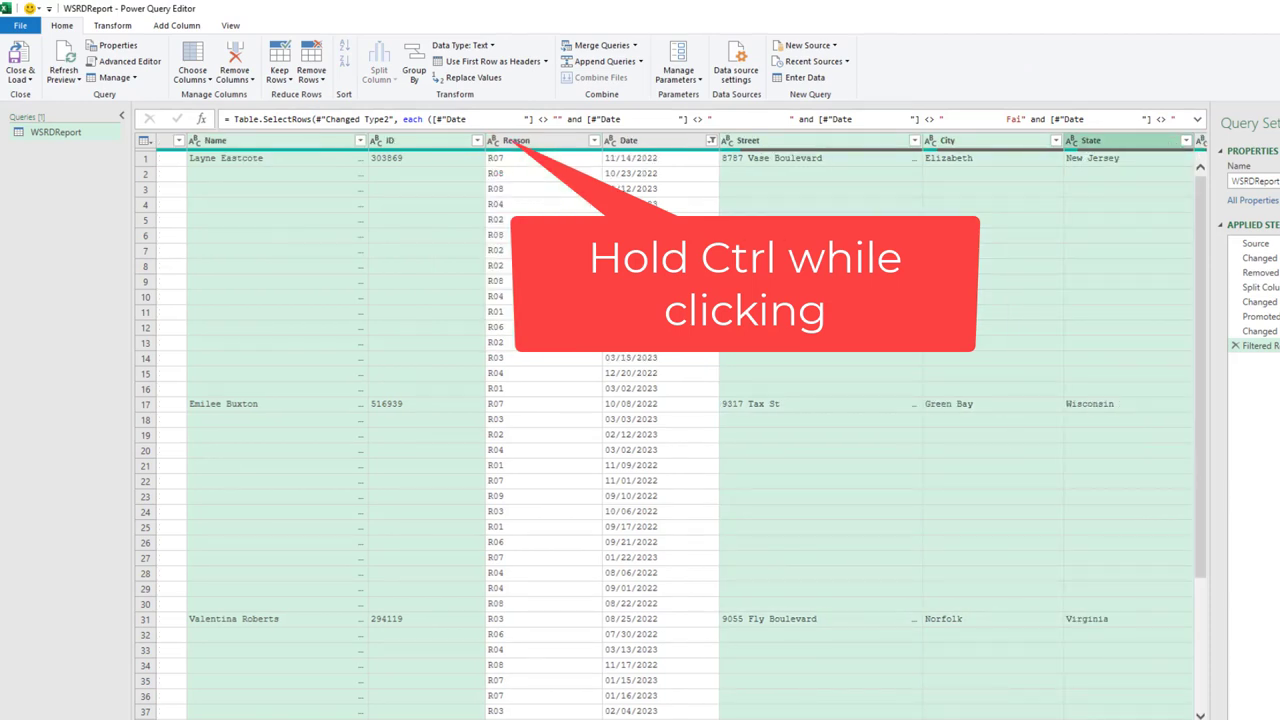
pyautogui.hscroll(2, 952, 514)
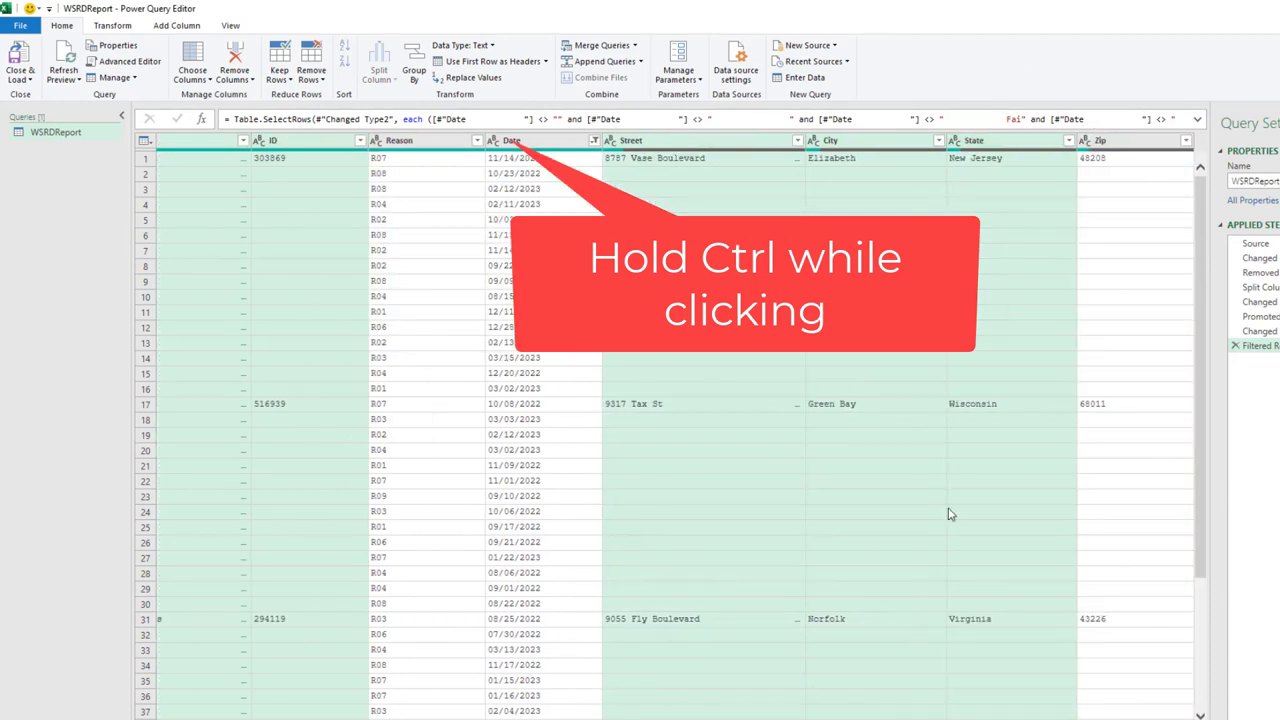
pyautogui.keyDown('ctrl'); pyautogui.click(1120, 143); pyautogui.keyUp('ctrl')
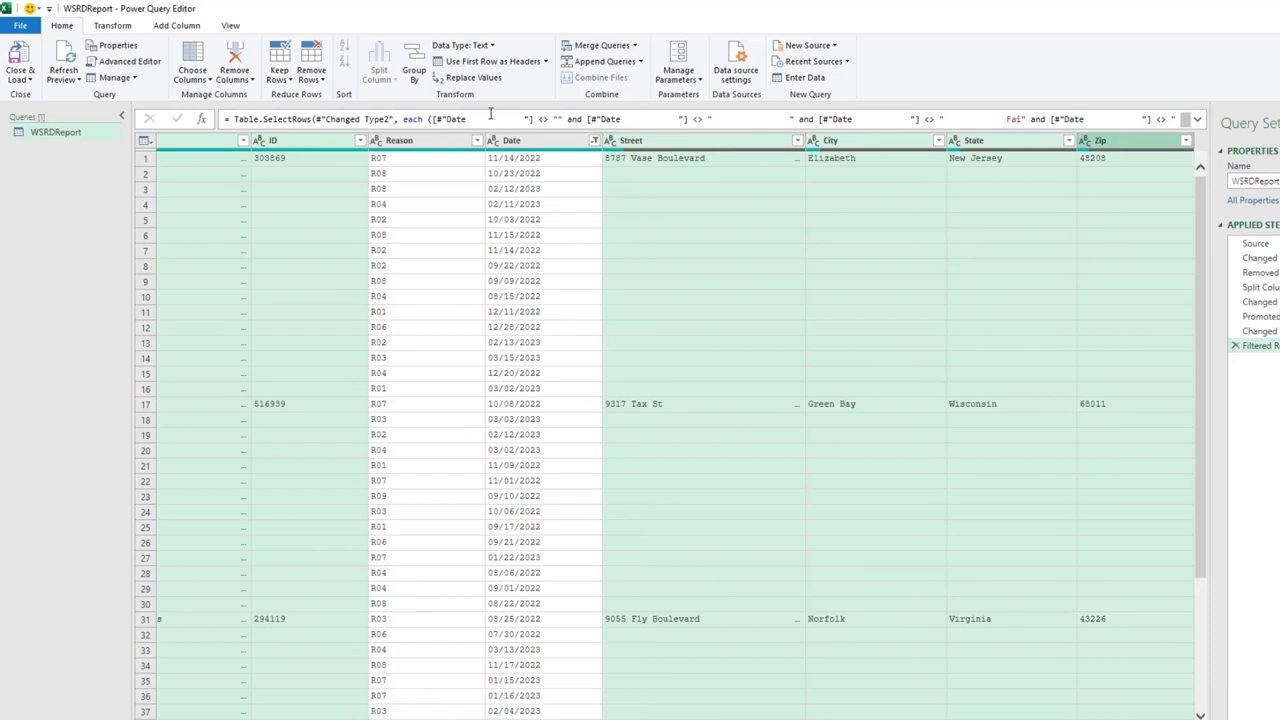
# Step: Trim the padding spaces from the selected text columns
pyautogui.click(112, 25)
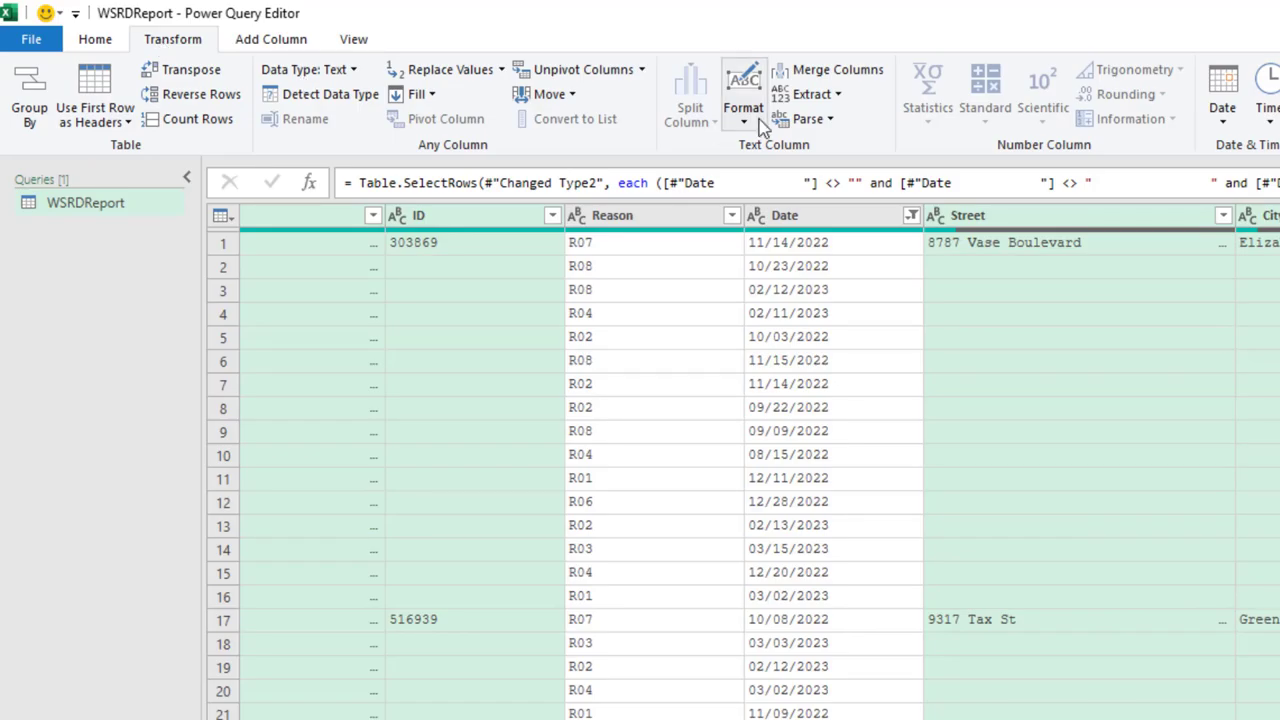
pyautogui.click(758, 122)
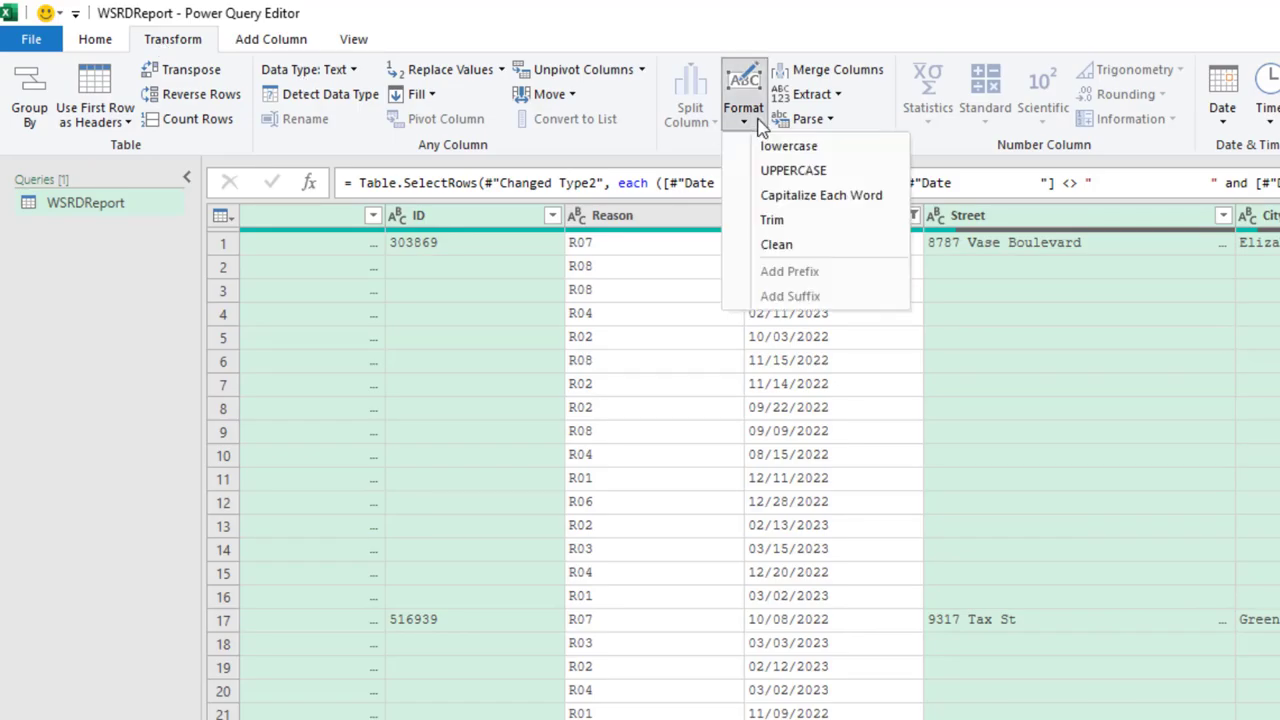
pyautogui.click(773, 222)
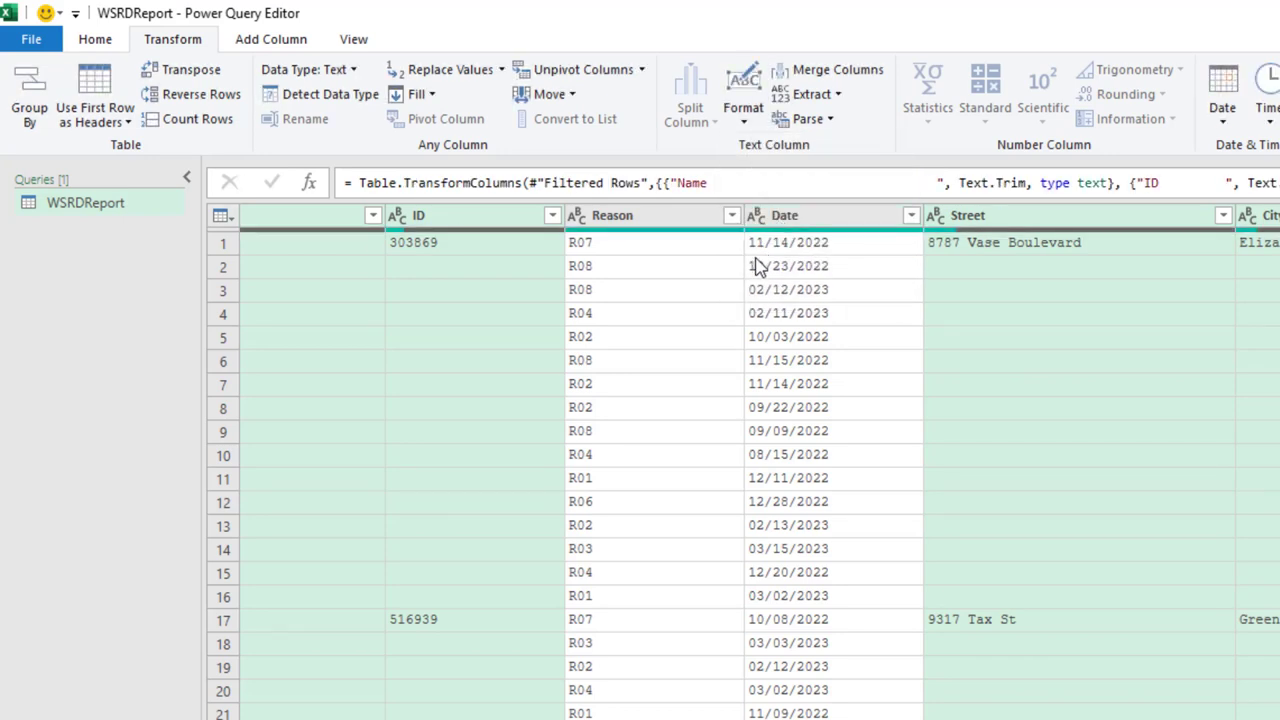
# Step: Replace empty values in those columns with null
pyautogui.click(428, 70)
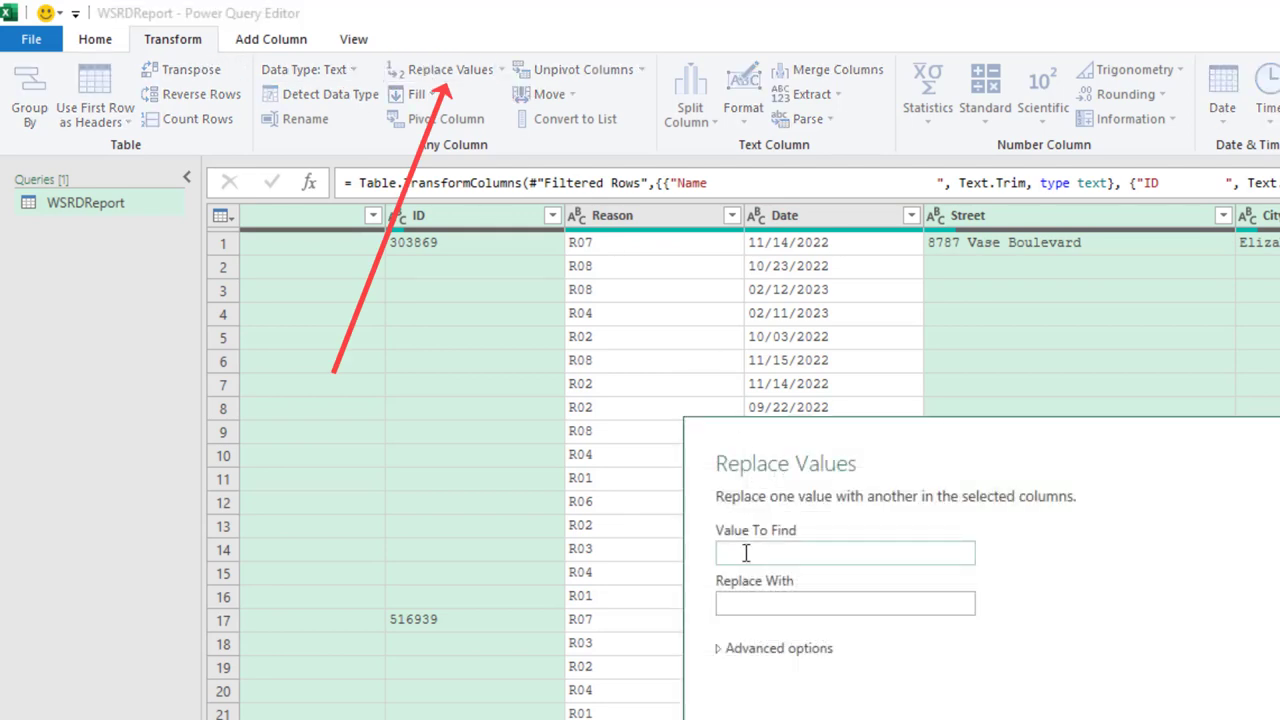
pyautogui.click(740, 607)
pyautogui.write('null')
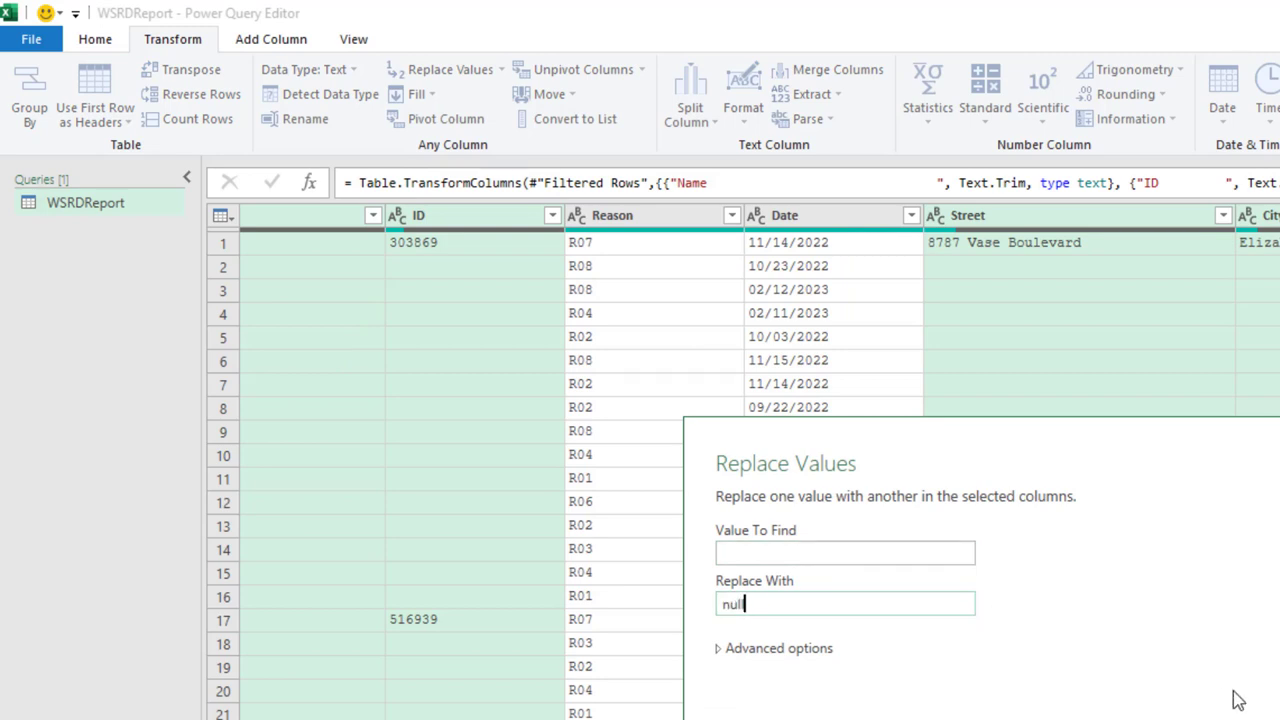
pyautogui.press('Return')
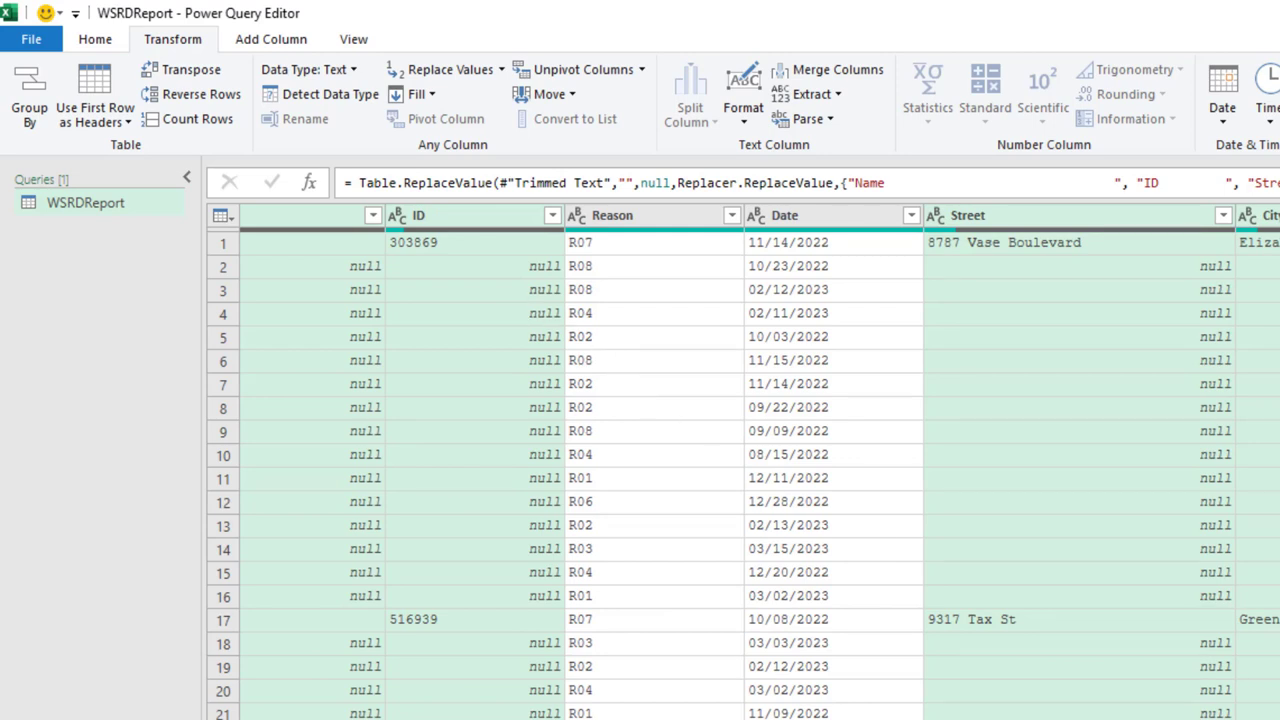
# Step: Fill Name, ID, Street, City, State and Zip down over the null cells
pyautogui.hscroll(-5, 760, 460)
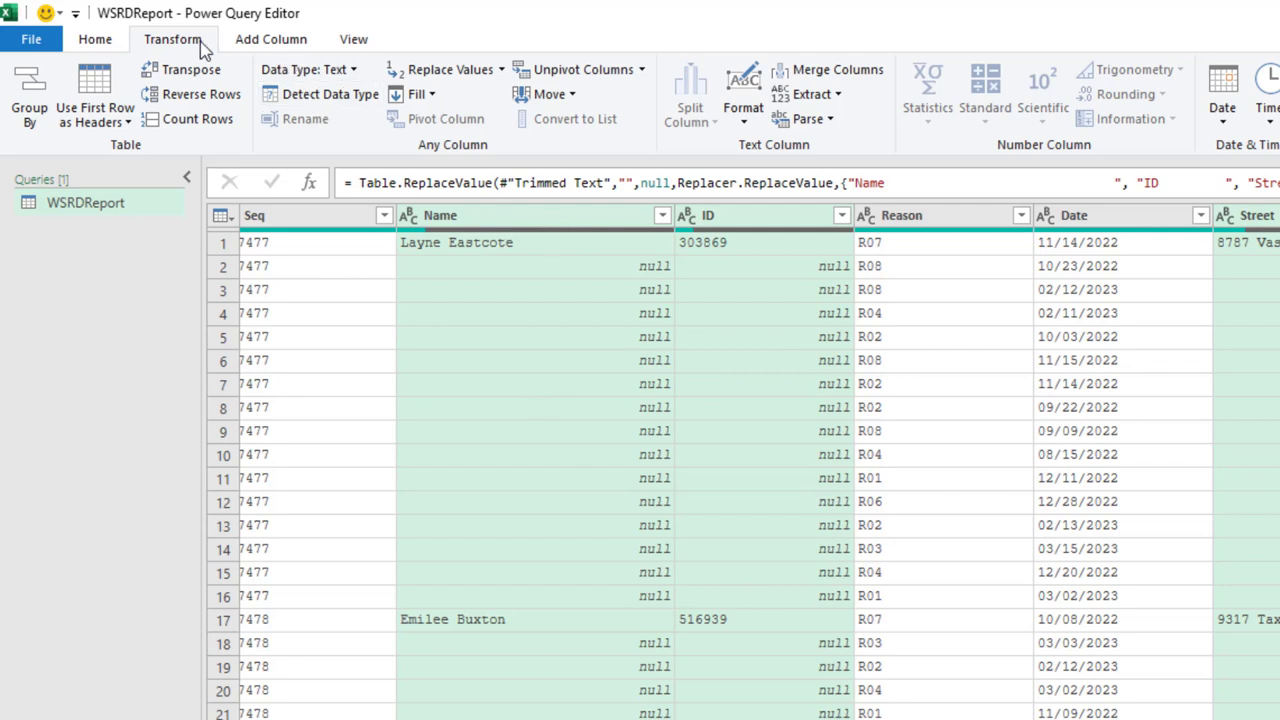
pyautogui.click(432, 95)
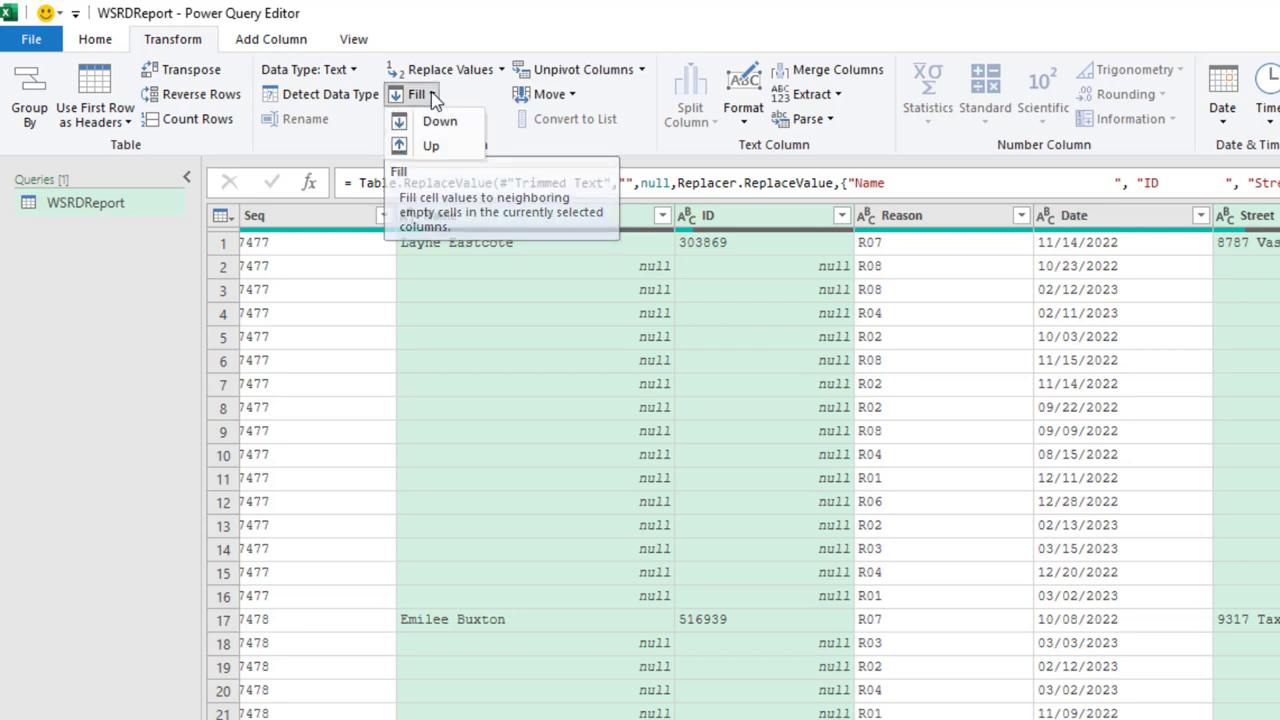
pyautogui.click(440, 122)
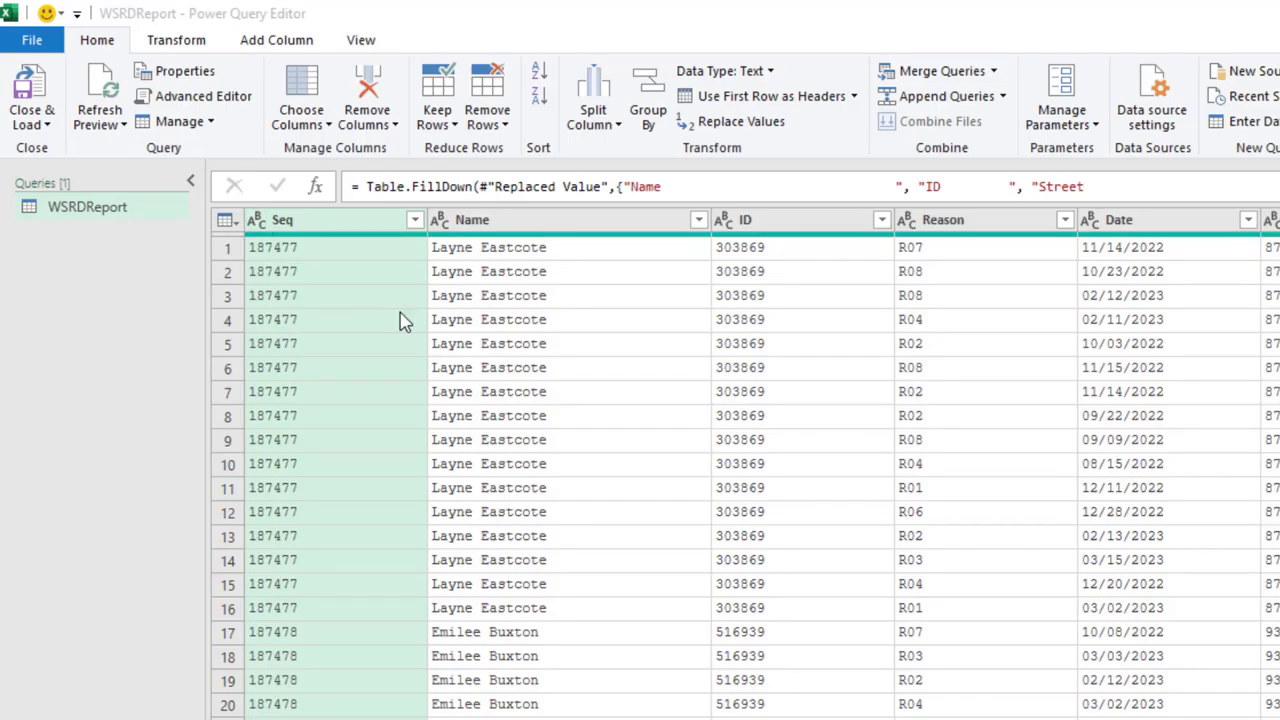
# Step: Change the Date column's data type to Date
pyautogui.click(1137, 228)
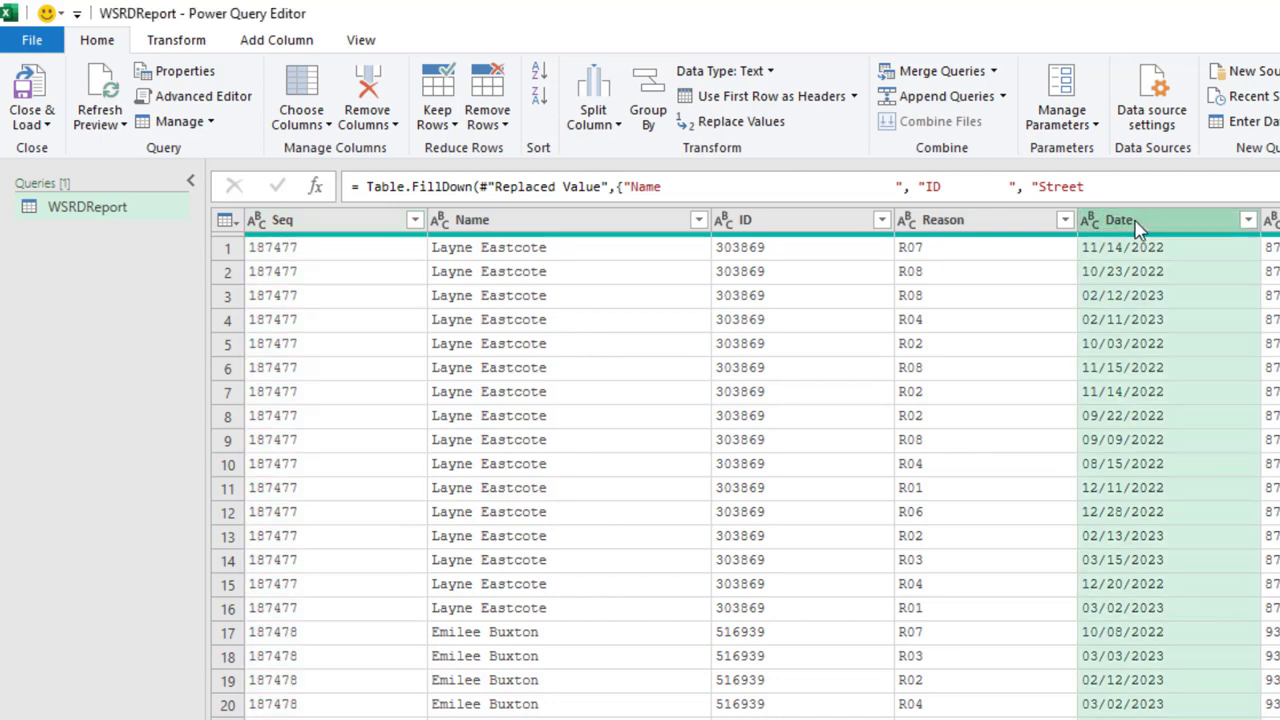
pyautogui.click(200, 44)
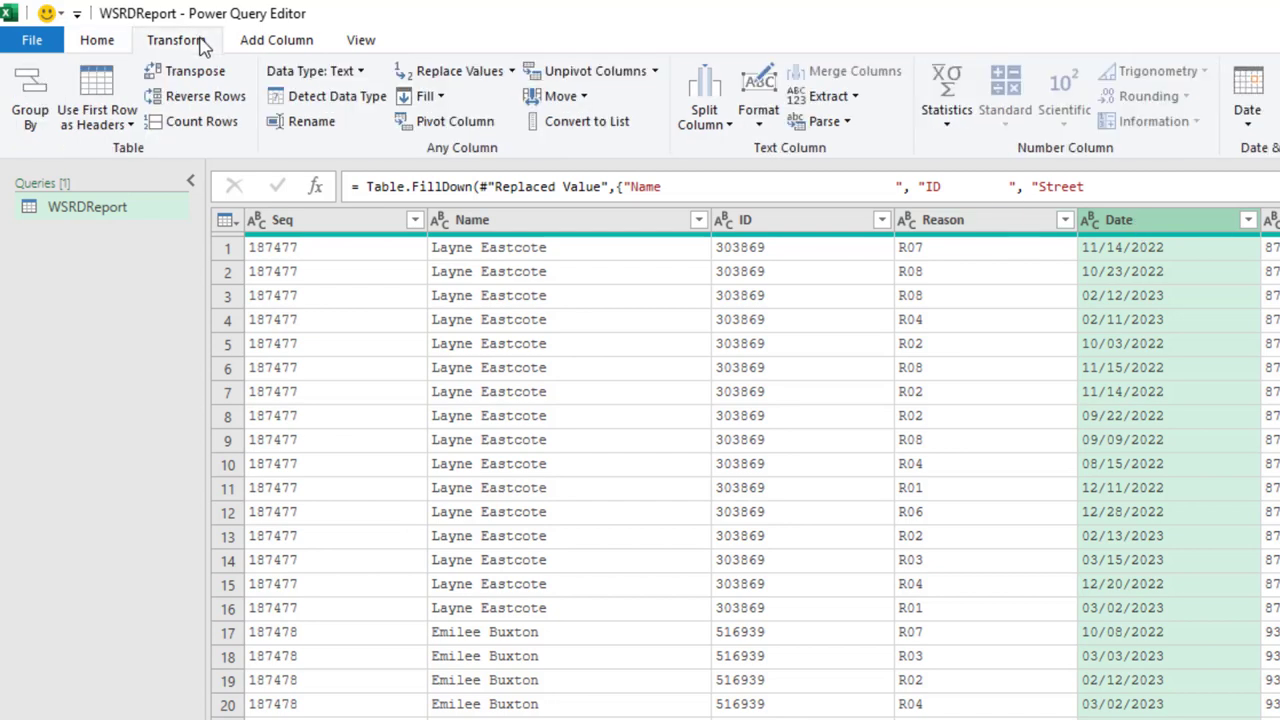
pyautogui.click(364, 72)
pyautogui.click(317, 227)
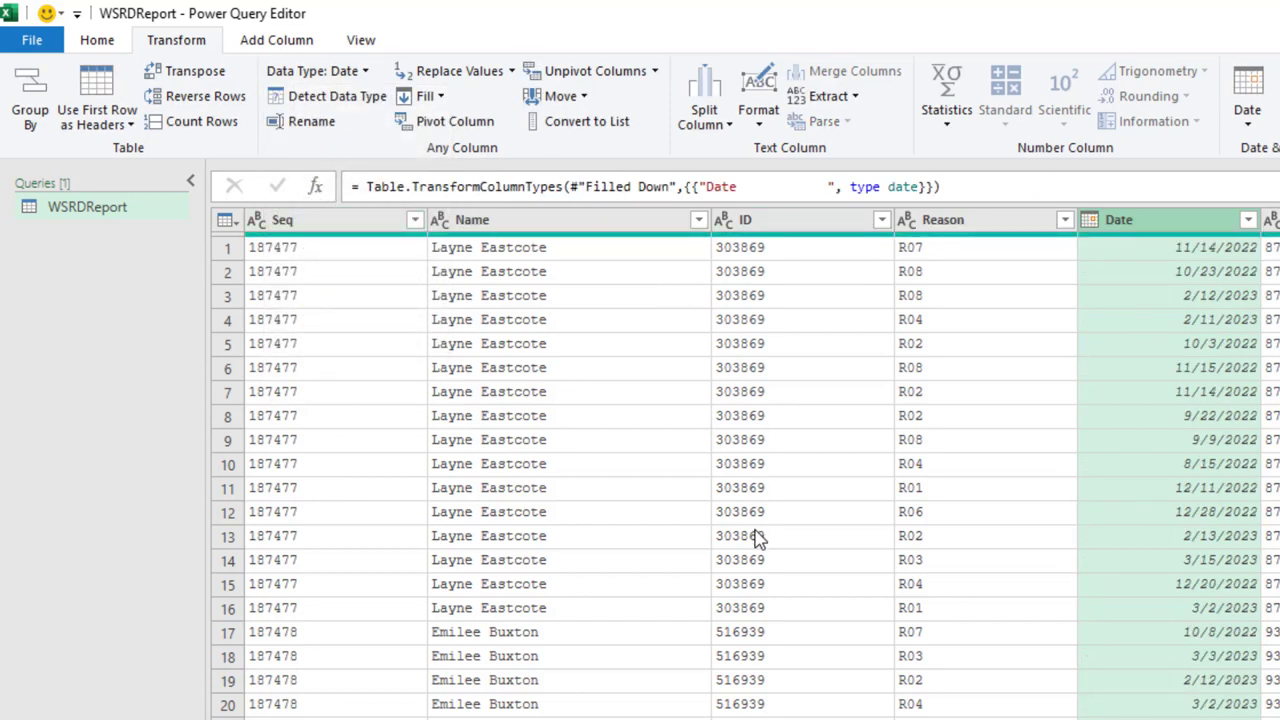
# Step: Change the Seq column's data type to Whole Number
pyautogui.click(295, 222)
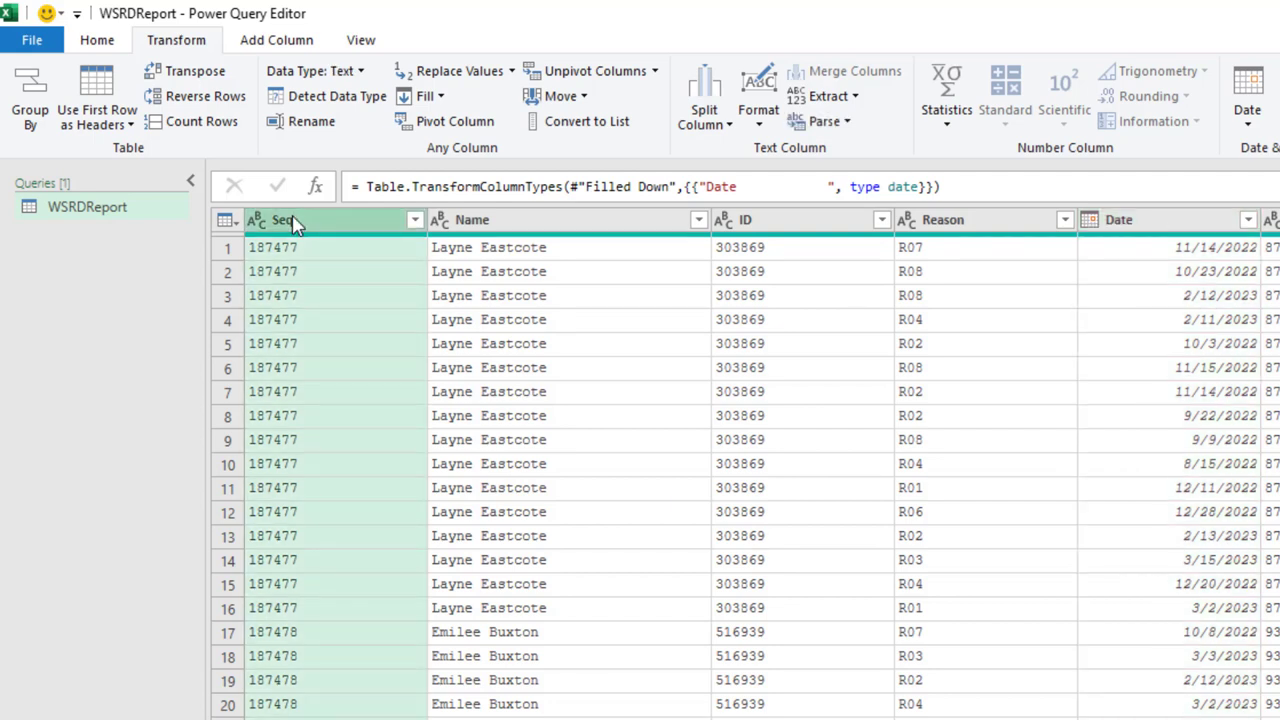
pyautogui.click(364, 74)
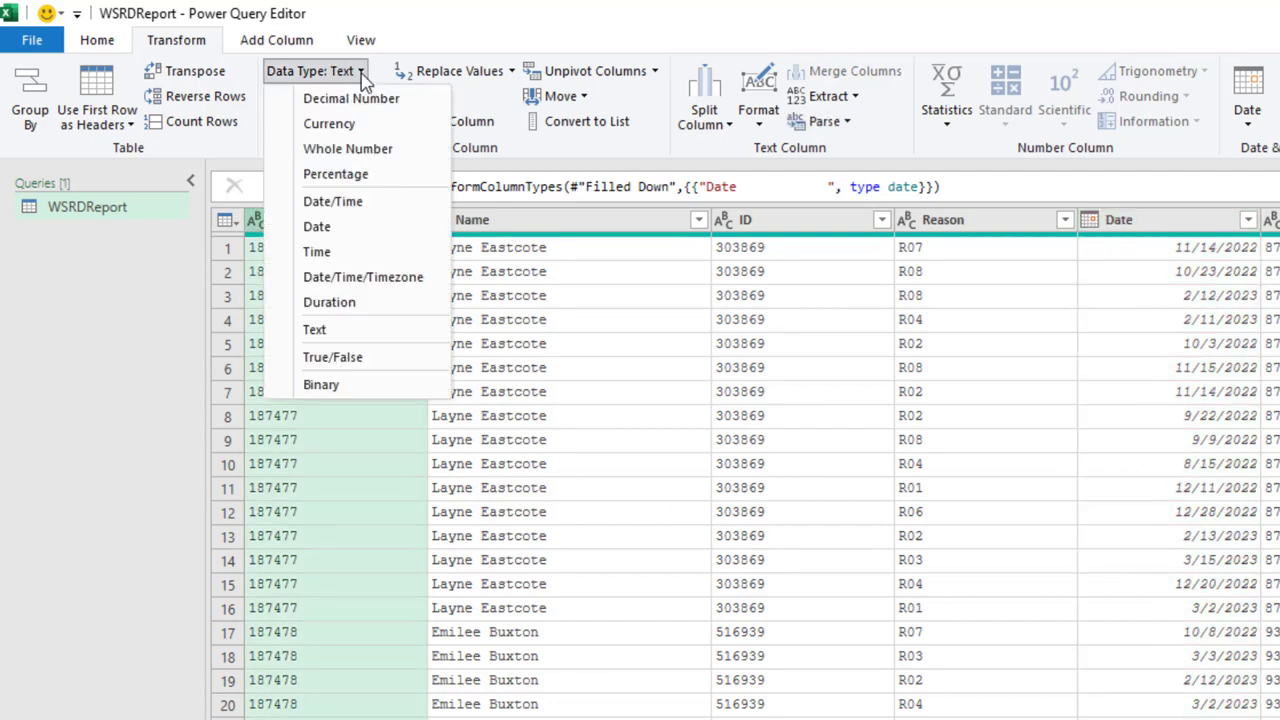
pyautogui.click(357, 149)
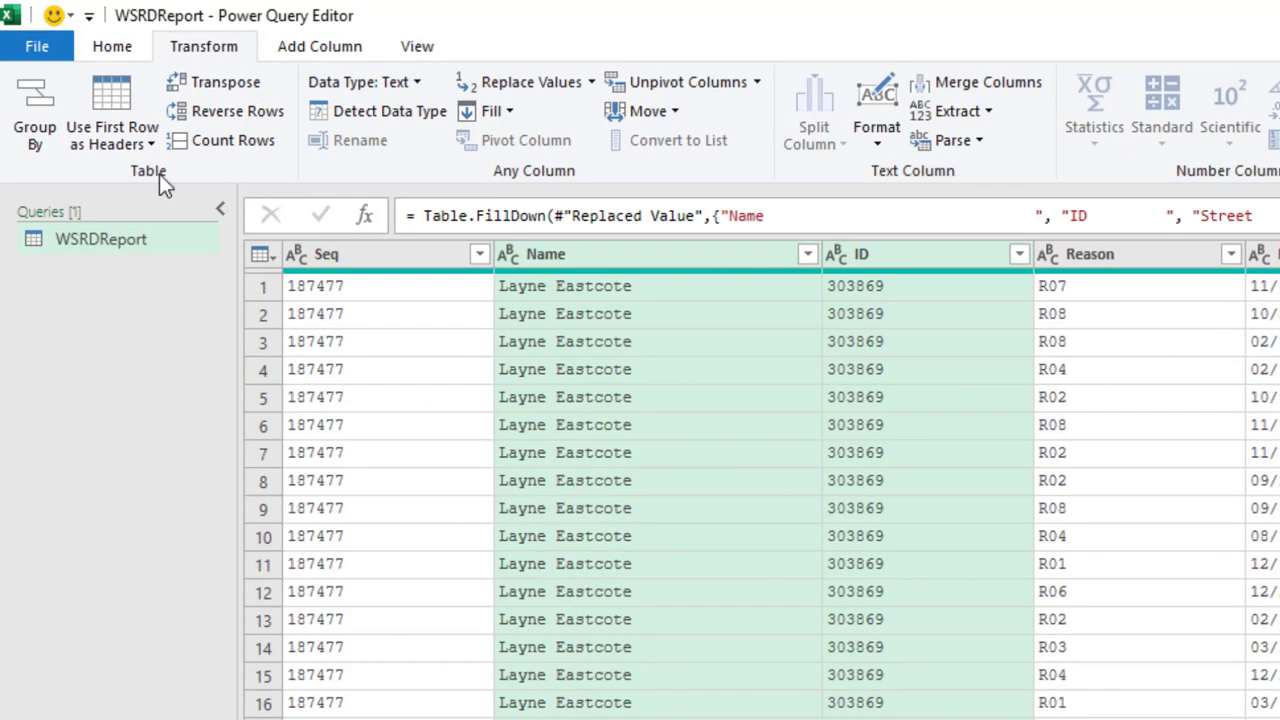
# Step: Close & Load the query into the WSRDReport sheet and hide the Queries & Connections pane
pyautogui.click(113, 45)
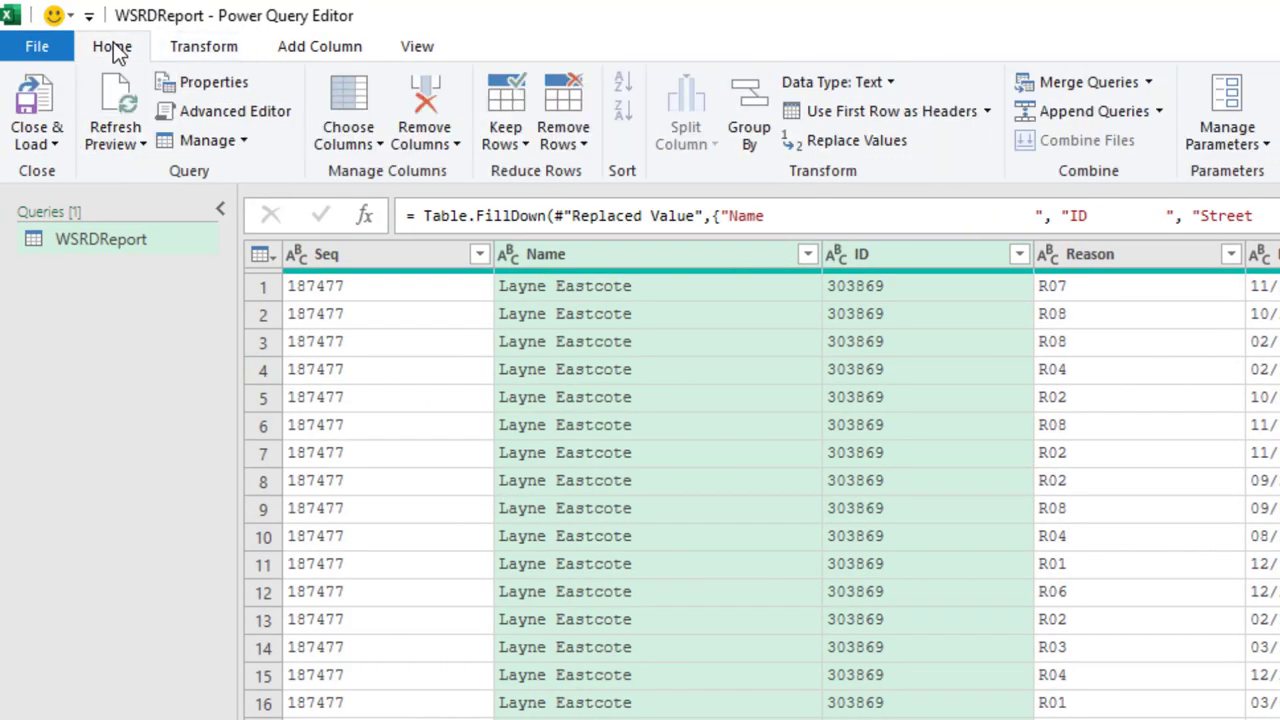
pyautogui.click(35, 98)
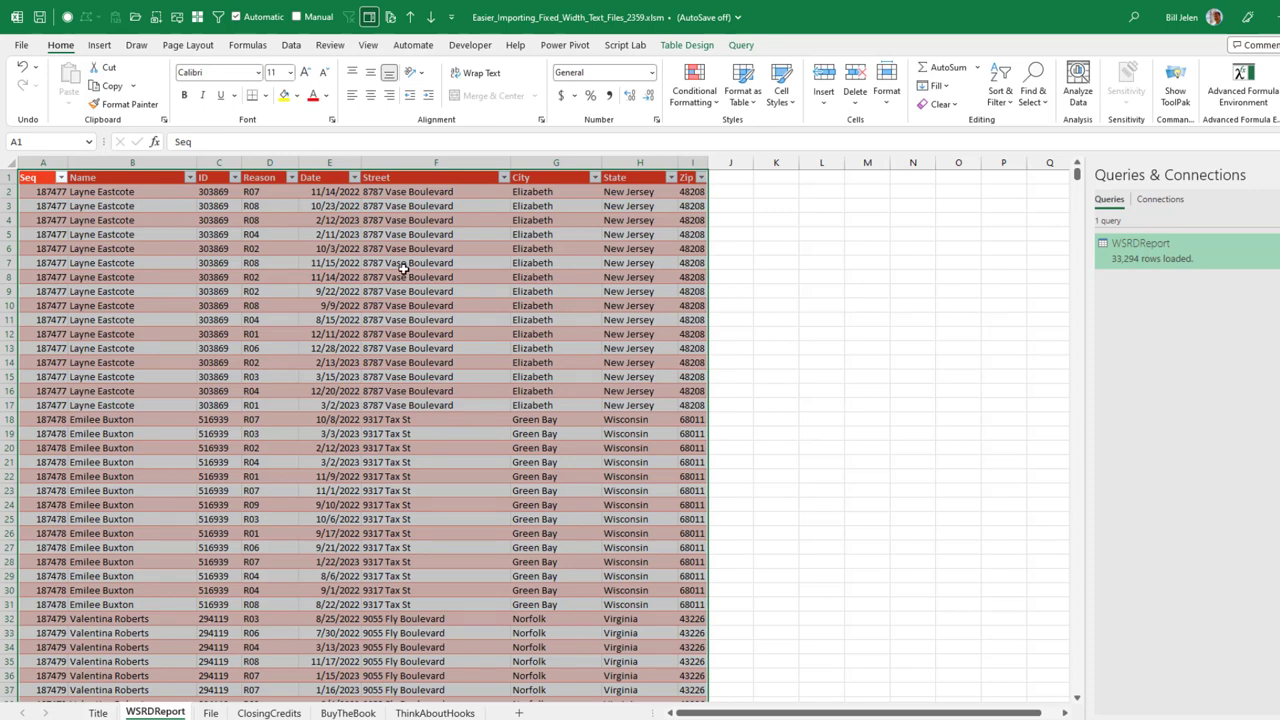
pyautogui.click(291, 46)
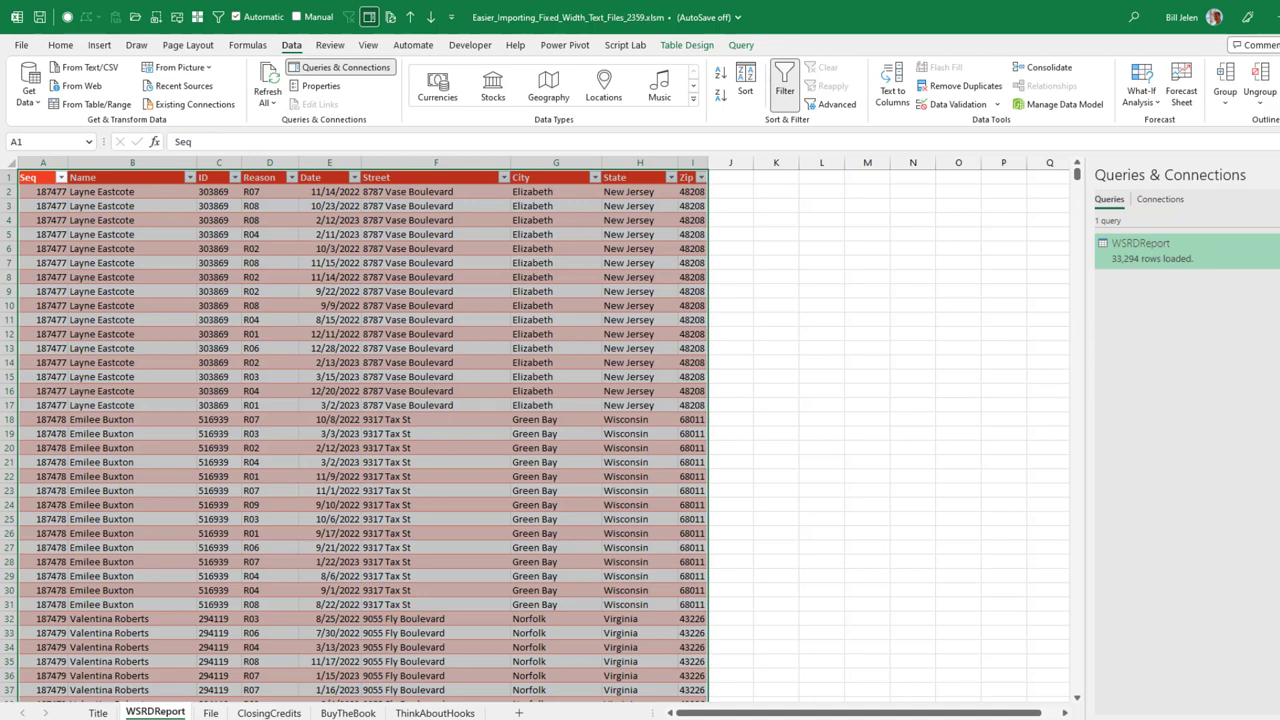
pyautogui.click(1278, 175)
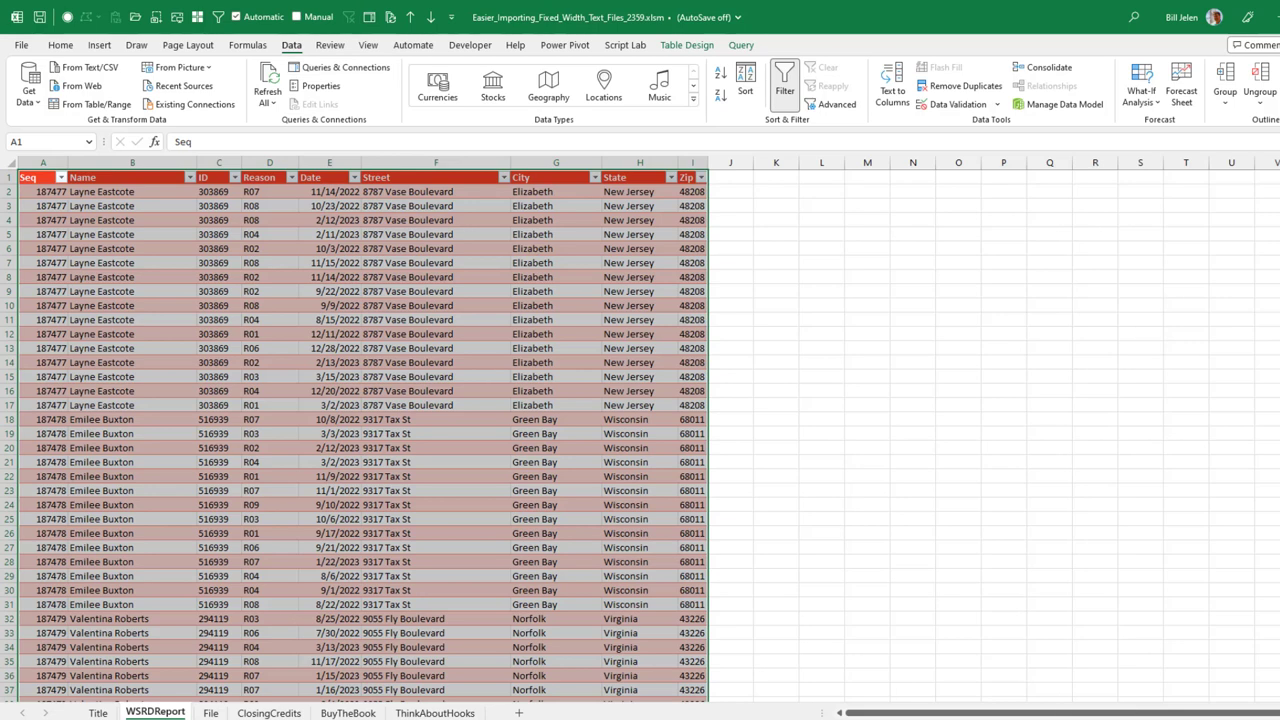
# Step: Reopen Queries & Connections, resize the pane, and refresh WSRDReport, reloading 33,294 rows
pyautogui.click(334, 70)
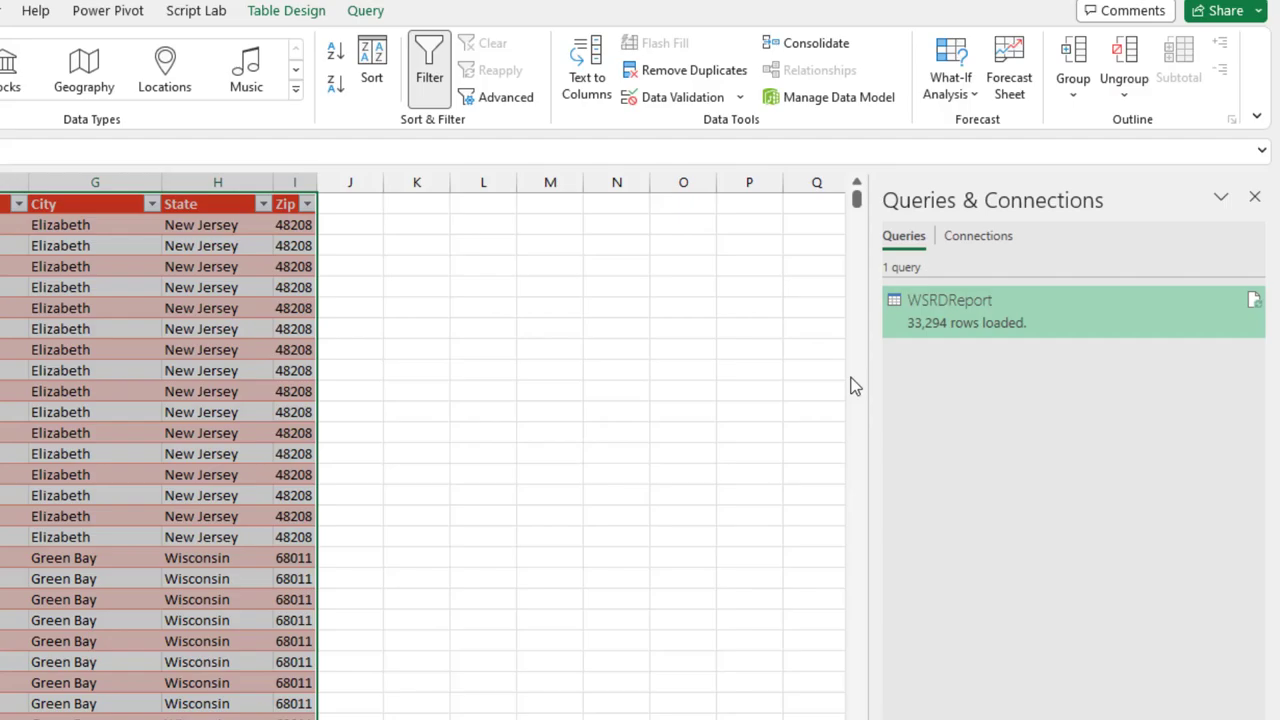
pyautogui.moveTo(1084, 297); pyautogui.dragTo(1211, 302)
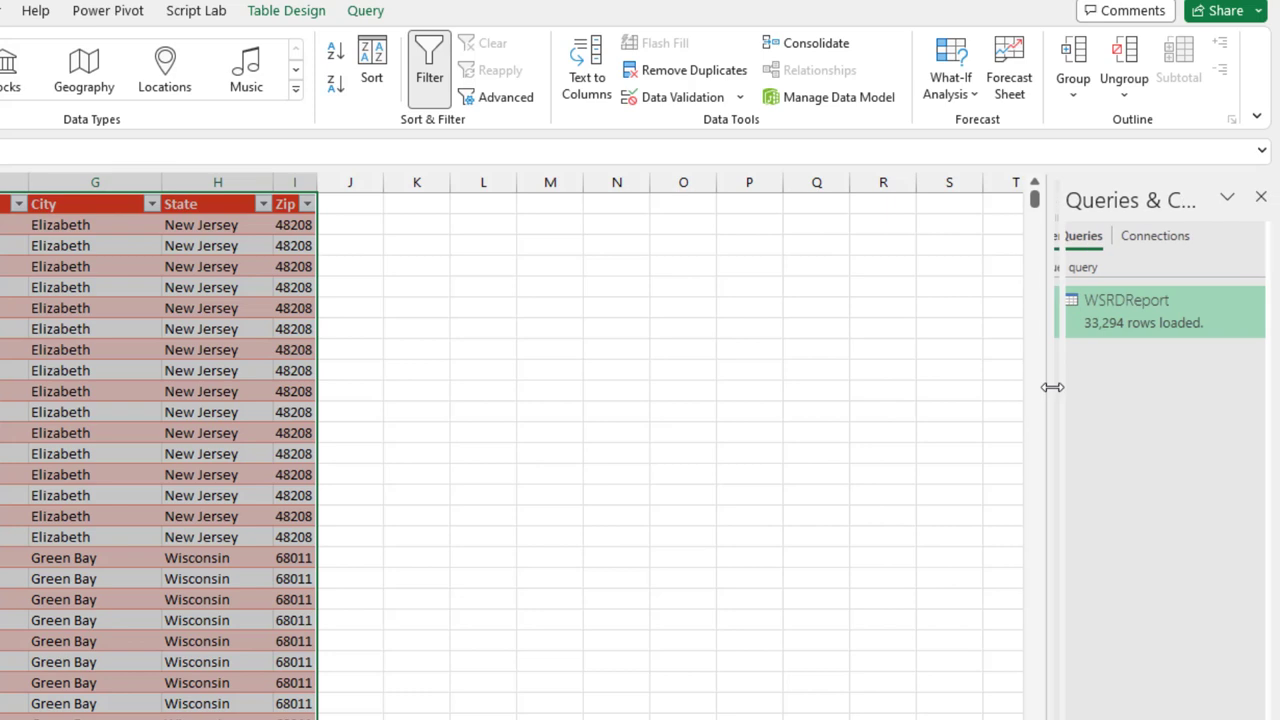
pyautogui.moveTo(1052, 387); pyautogui.dragTo(1081, 391)
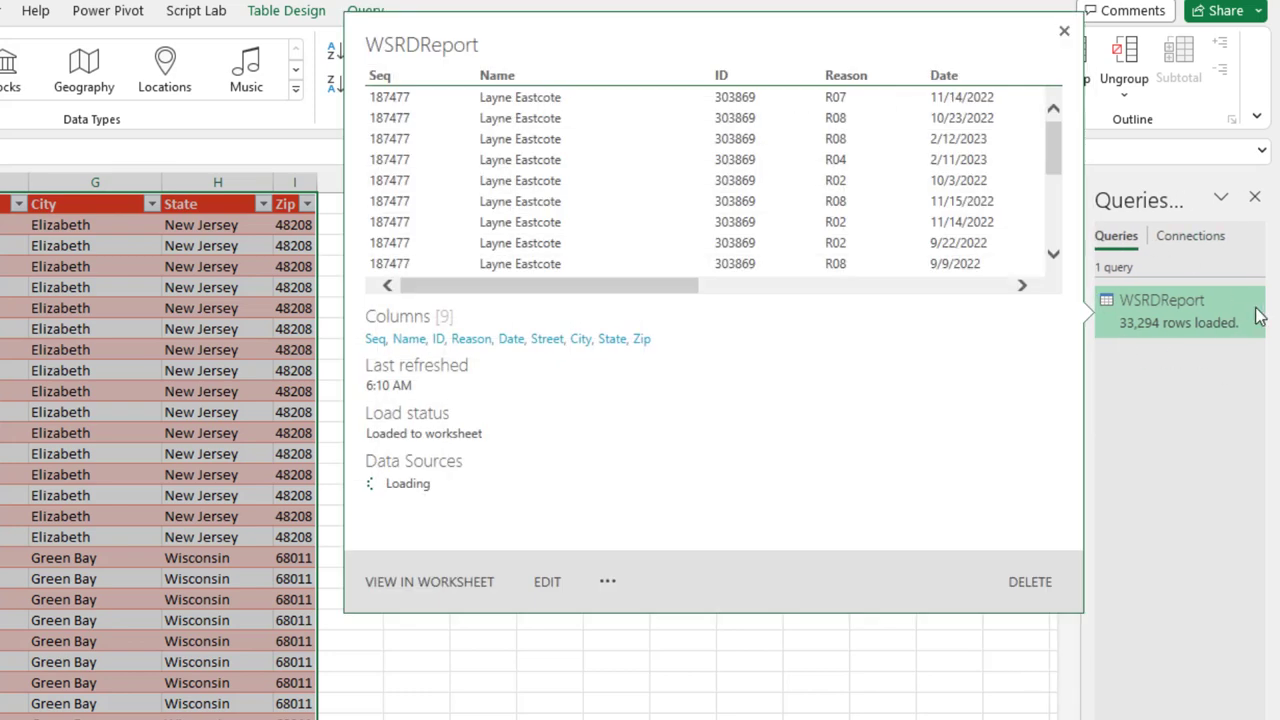
pyautogui.moveTo(1084, 380); pyautogui.dragTo(877, 386)
pyautogui.moveTo(1255, 305)
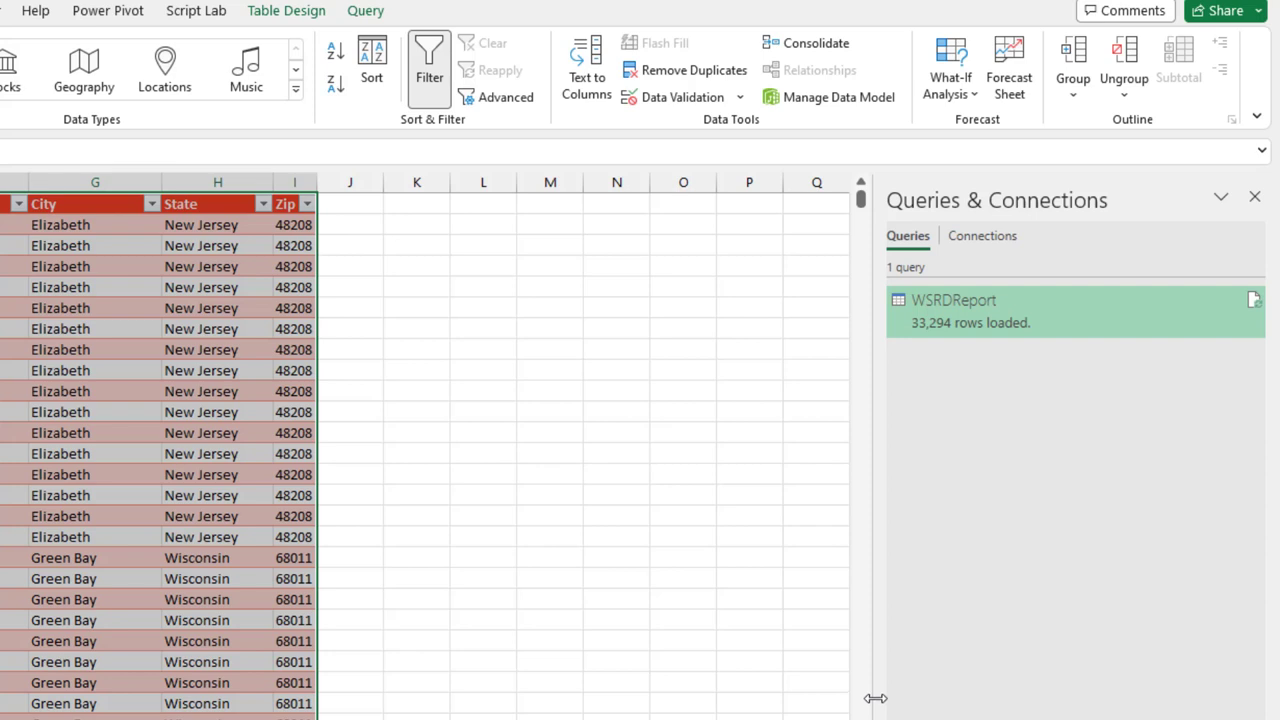
pyautogui.click(1256, 303)
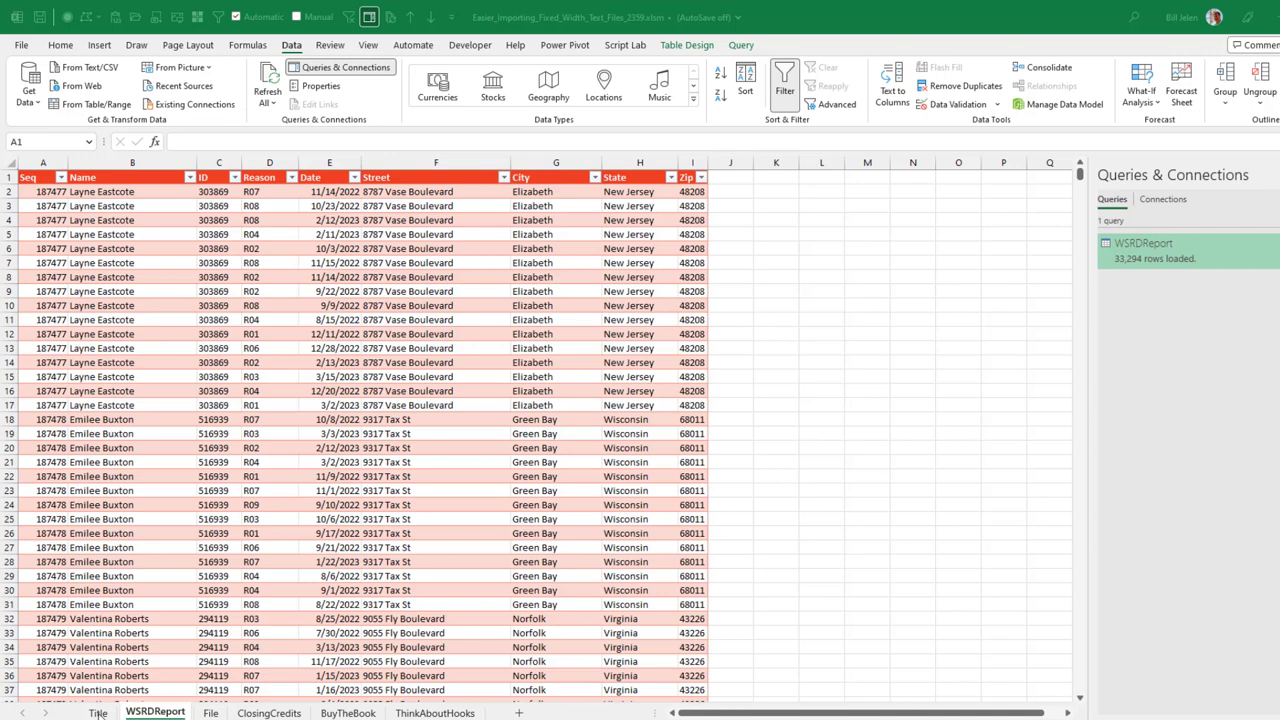
pyautogui.click(97, 713)
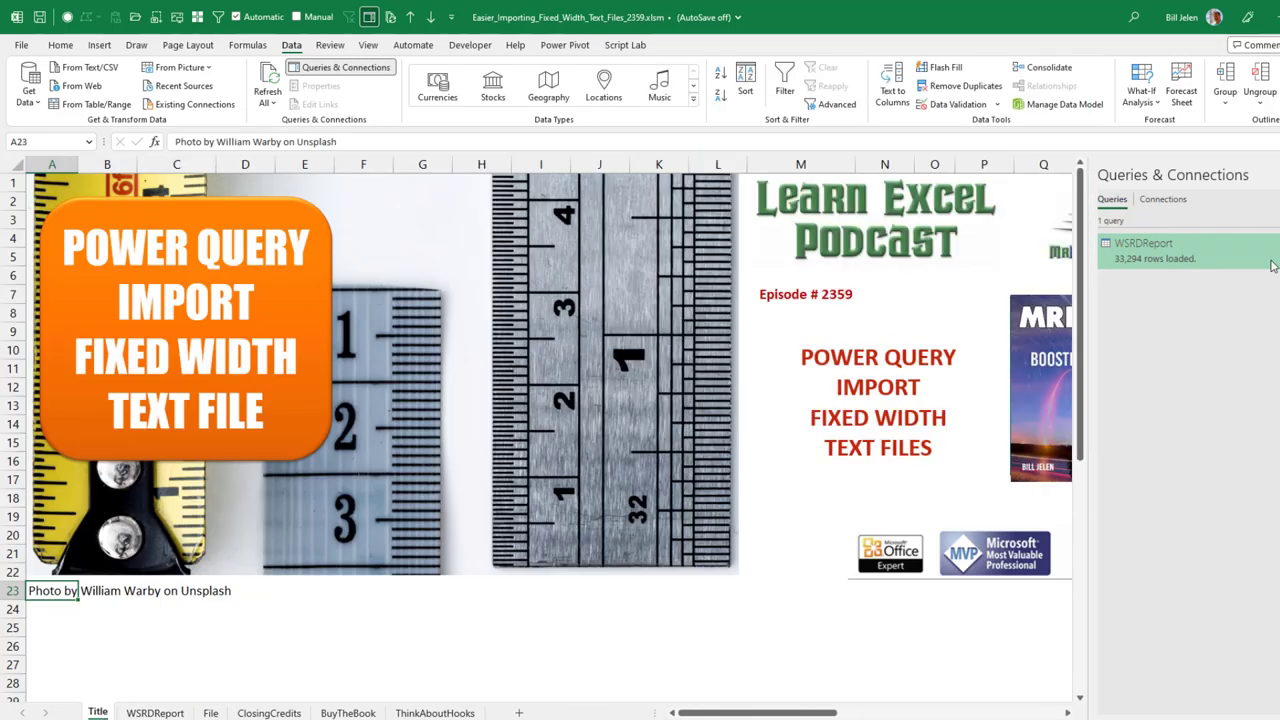
pyautogui.click(155, 713)
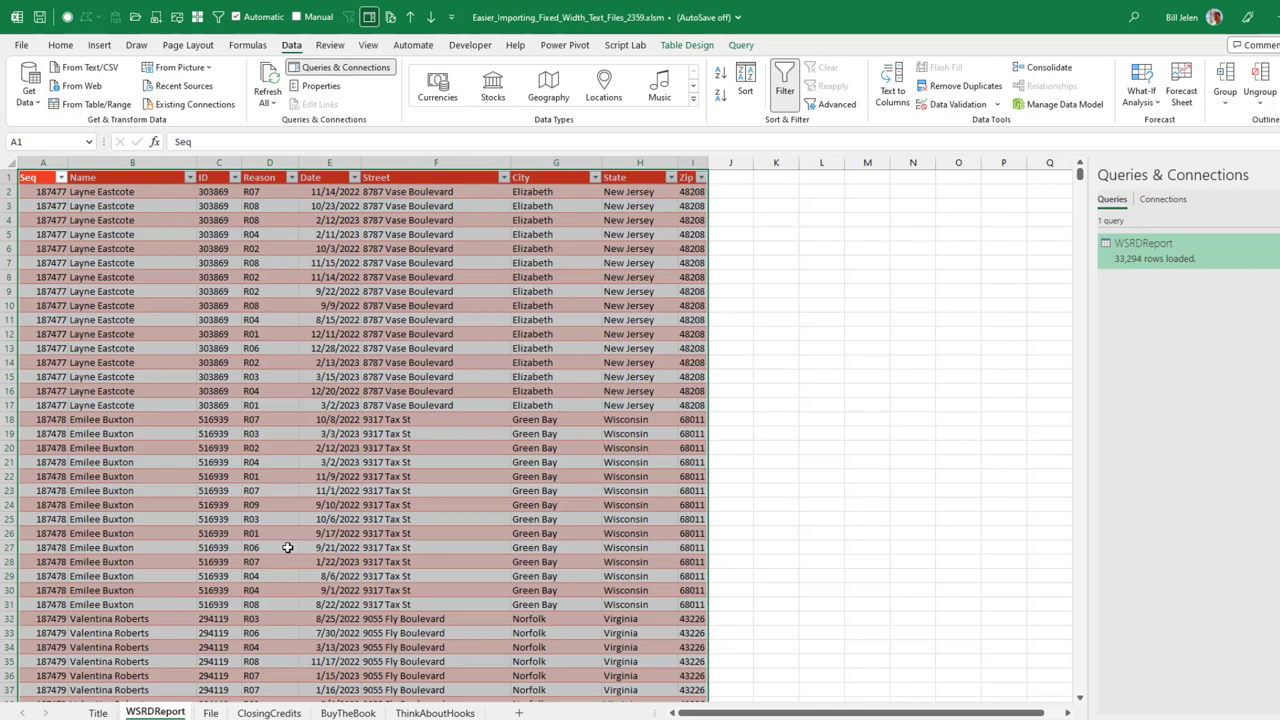
# Step: Add a new Sheet3 and paste a copy of the whole WSRDReport table at A1
pyautogui.hotkey('shift', 'F11')
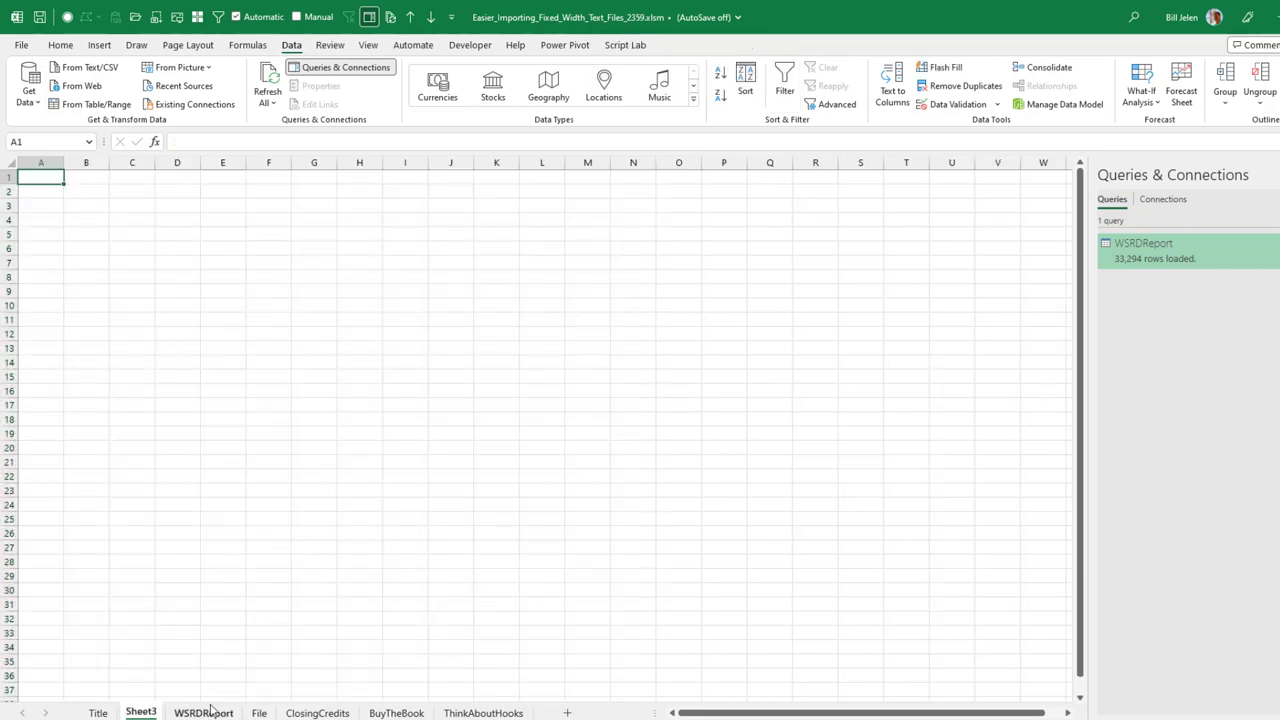
pyautogui.click(206, 712)
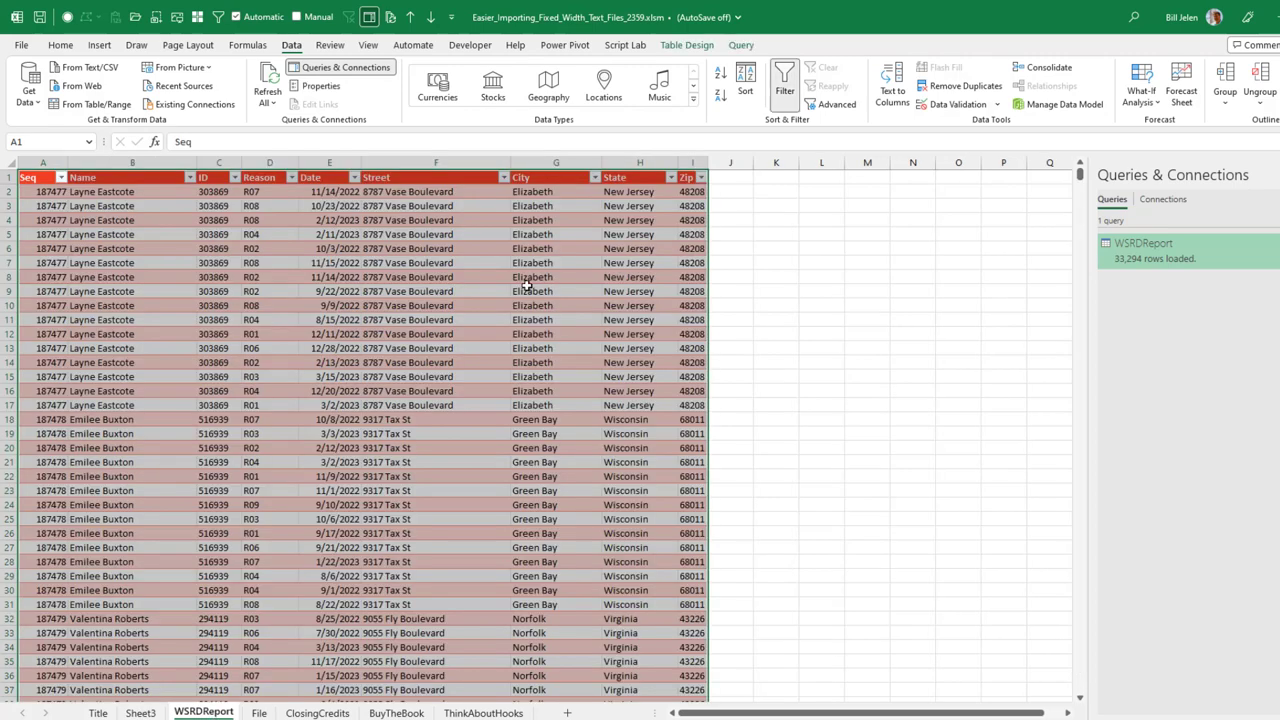
pyautogui.click(28, 177)
pyautogui.hotkey('ctrl', 'shift', 'End')
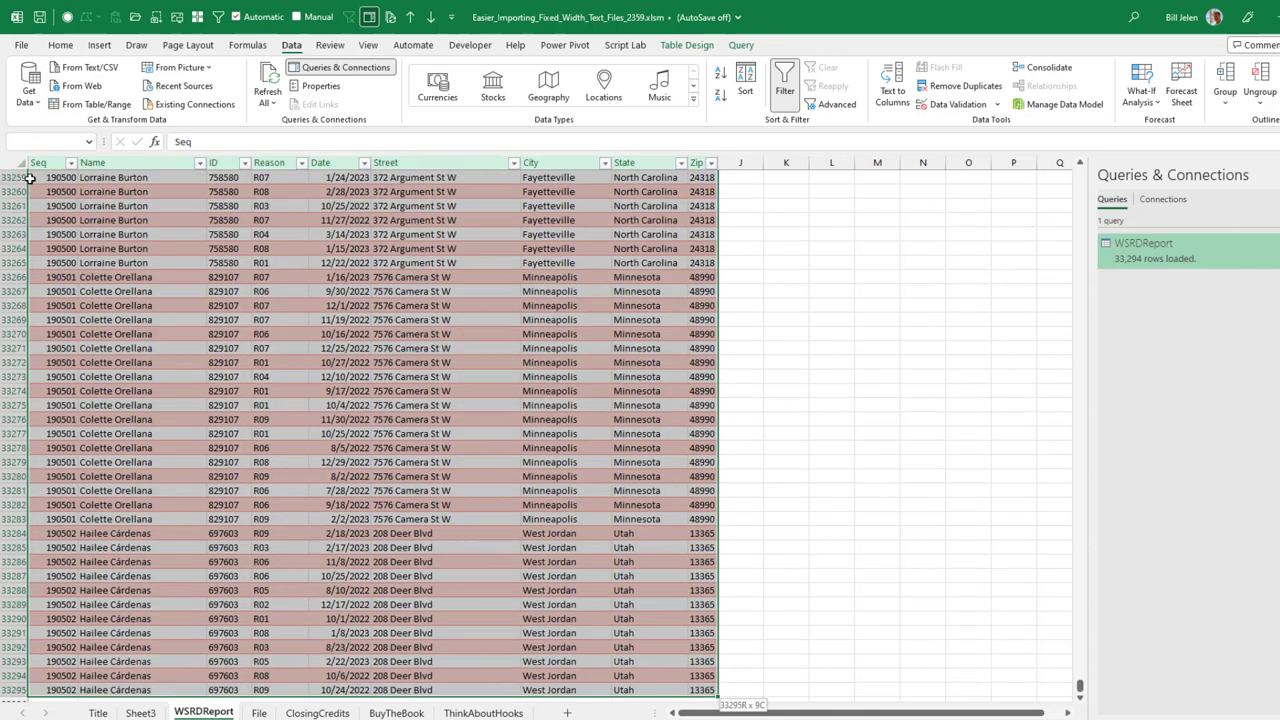
pyautogui.hotkey('ctrl', 'c')
pyautogui.hotkey('ctrl', 'pageup')
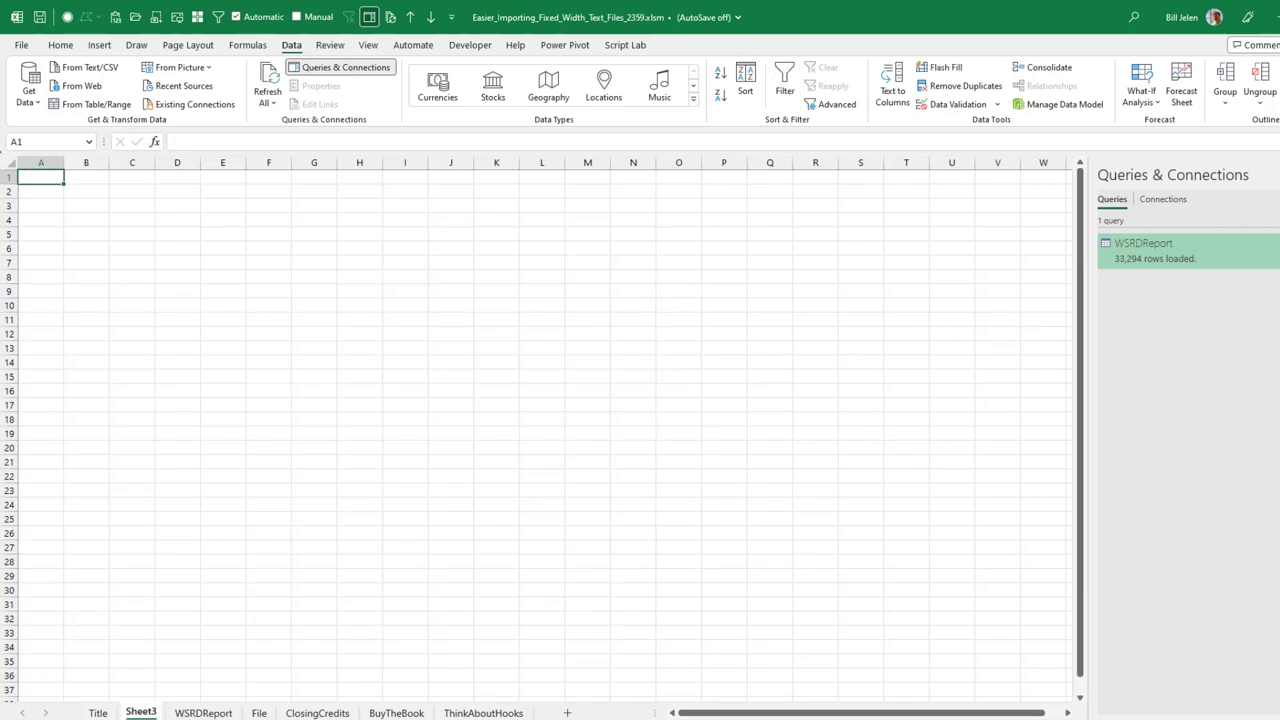
pyautogui.click(60, 45)
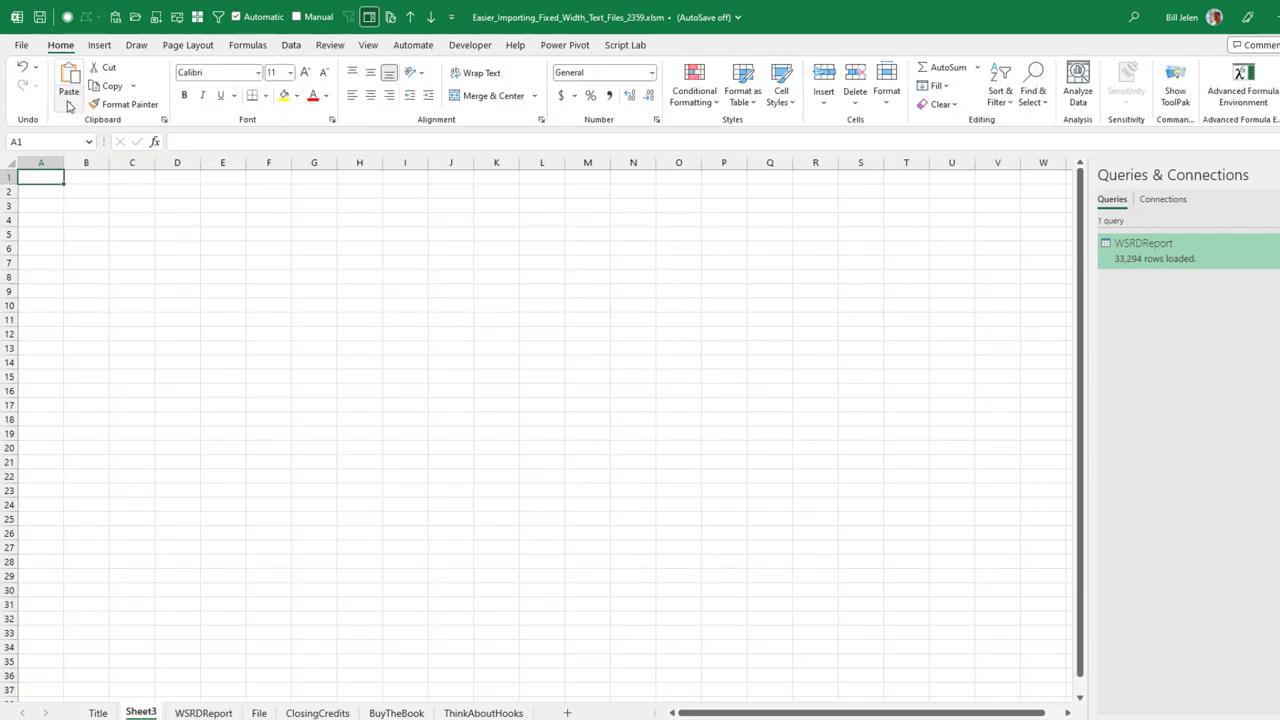
pyautogui.click(68, 101)
pyautogui.click(68, 186)
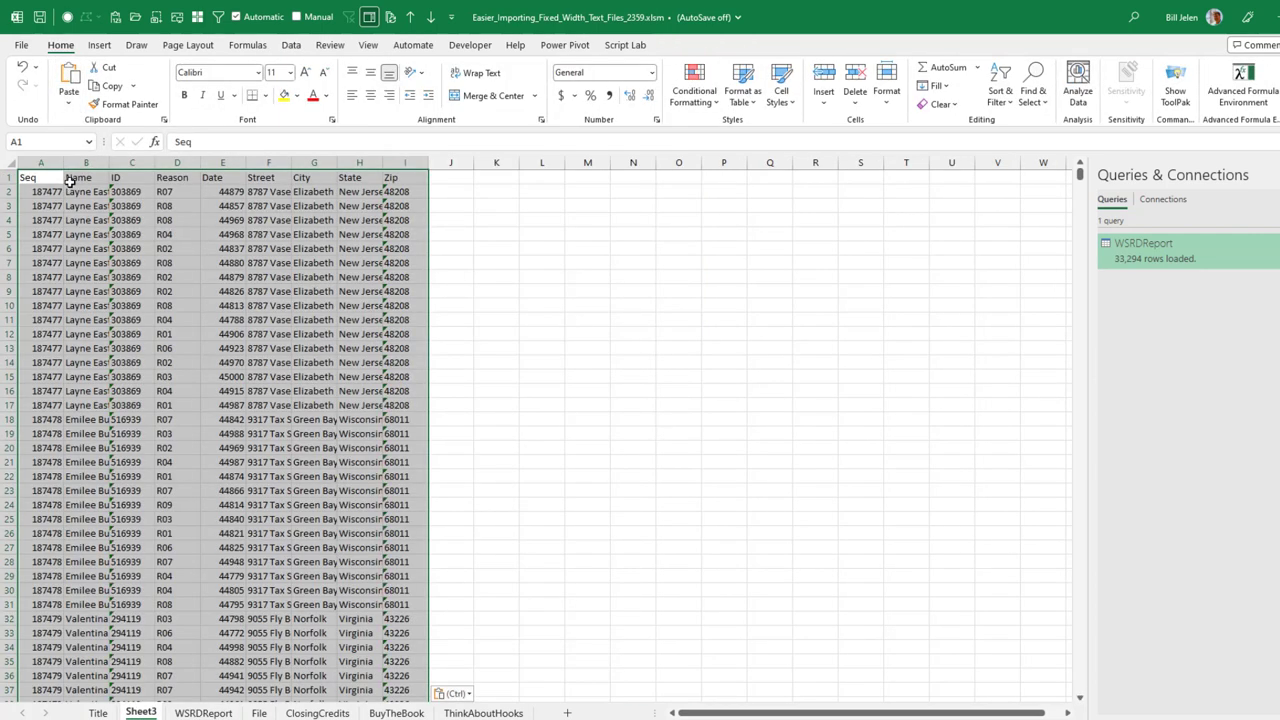
# Step: Format the Date column E as Short Date
pyautogui.click(226, 178)
pyautogui.hotkey('ctrl', 'shift', 'Down')
pyautogui.click(653, 78)
pyautogui.click(618, 240)
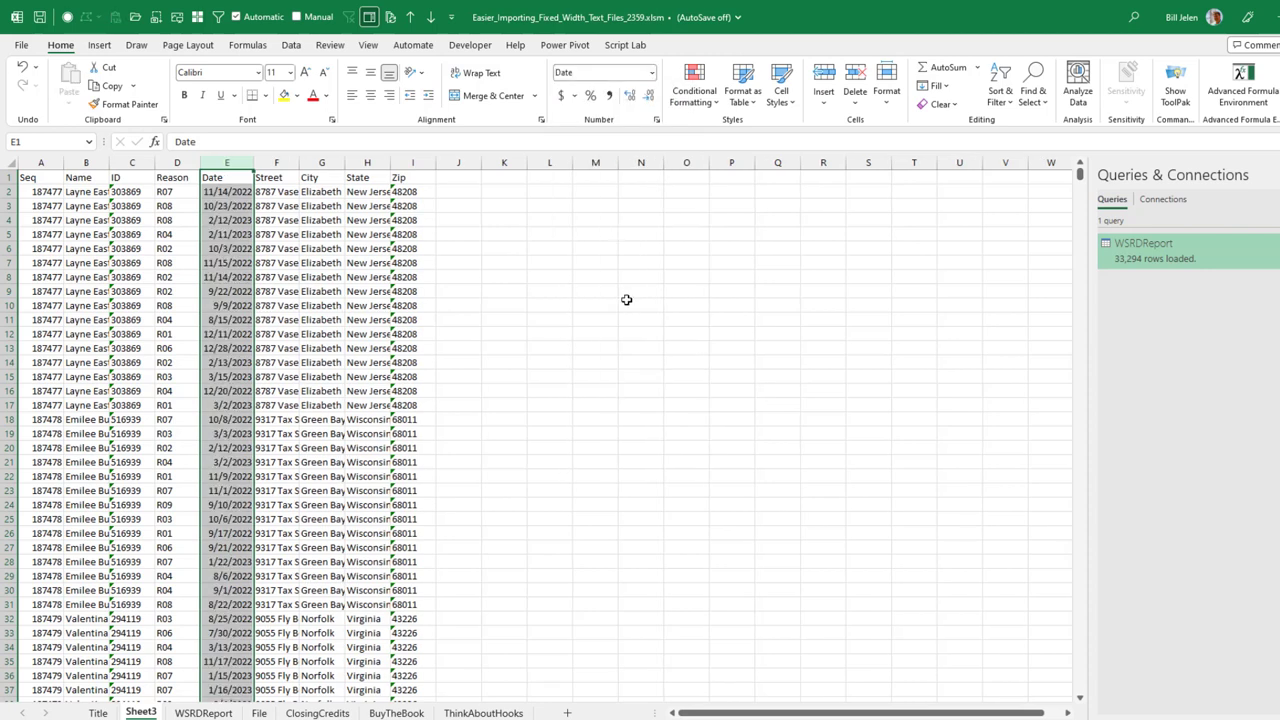
# Step: AutoFit columns A–I of the pasted data to their contents
pyautogui.press('Left')
pyautogui.press('Left')
pyautogui.press('Left')
pyautogui.press('Left')
pyautogui.hotkey('ctrl', 'shift', 'End')
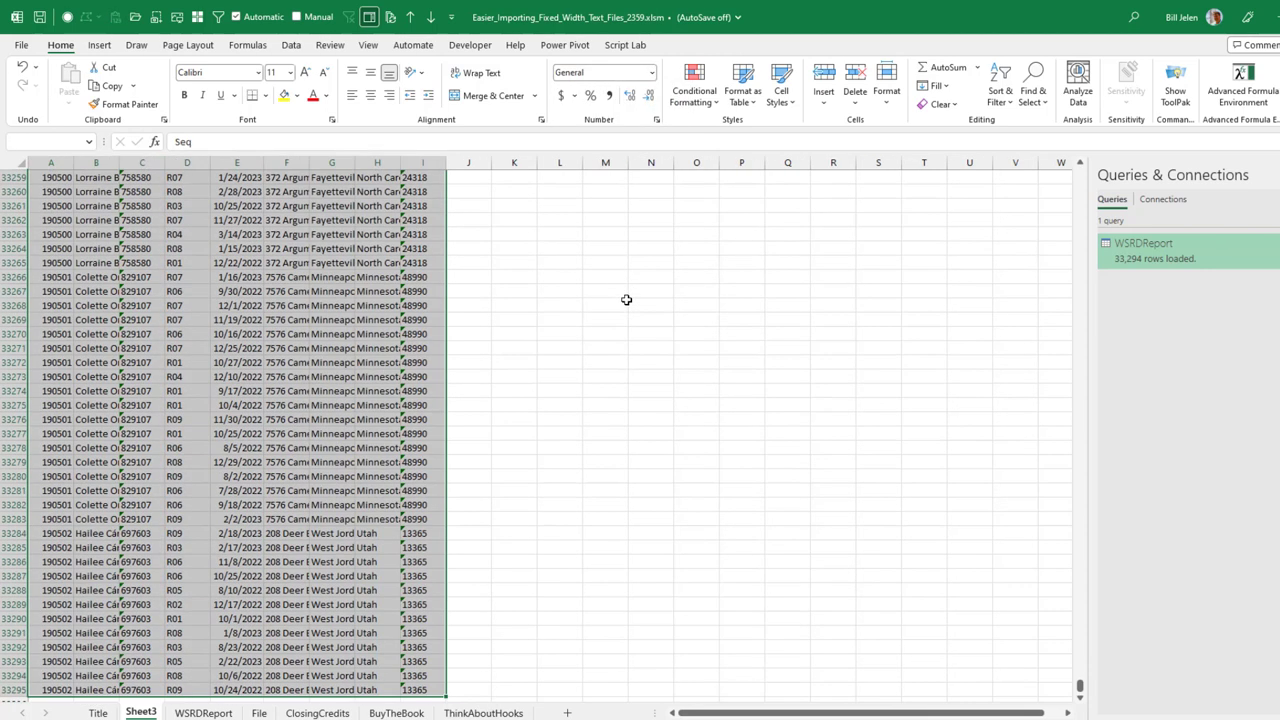
pyautogui.hotkey('alt', 'h')
pyautogui.press('o')
pyautogui.press('i')
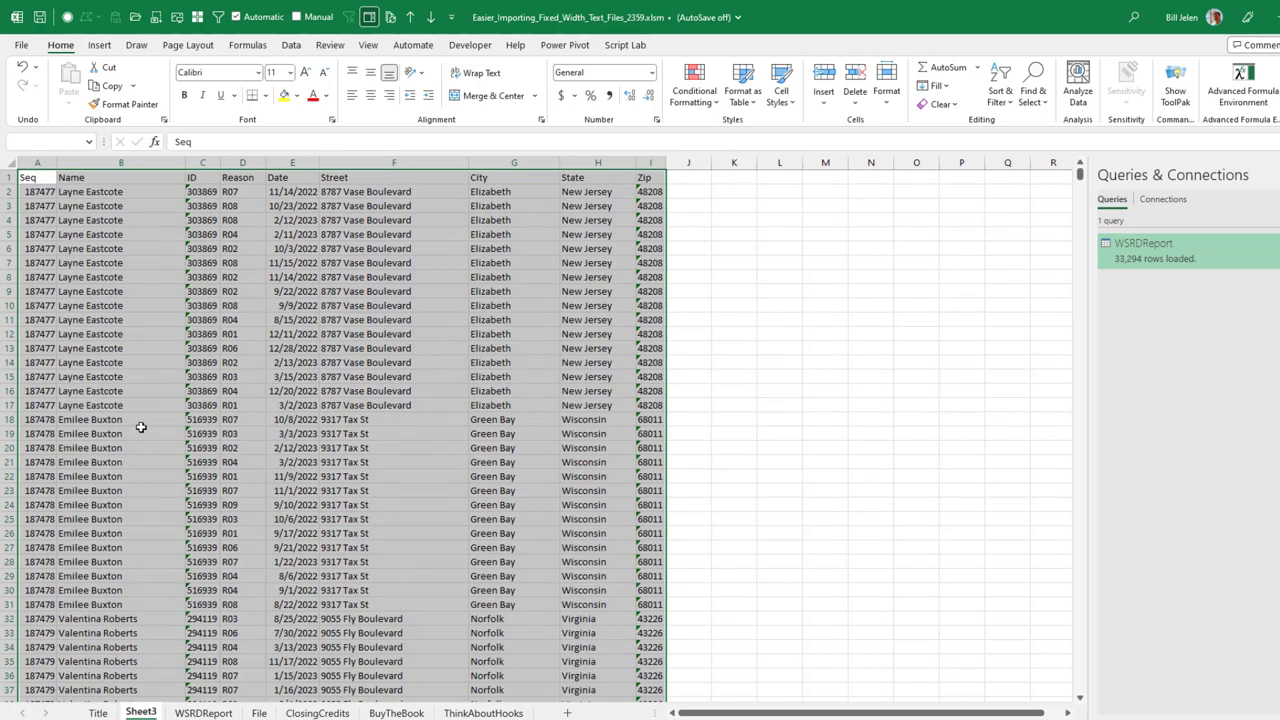
# Step: Enter the header Insert? in J1 and No in J2
pyautogui.click(690, 177)
pyautogui.write('Inse')
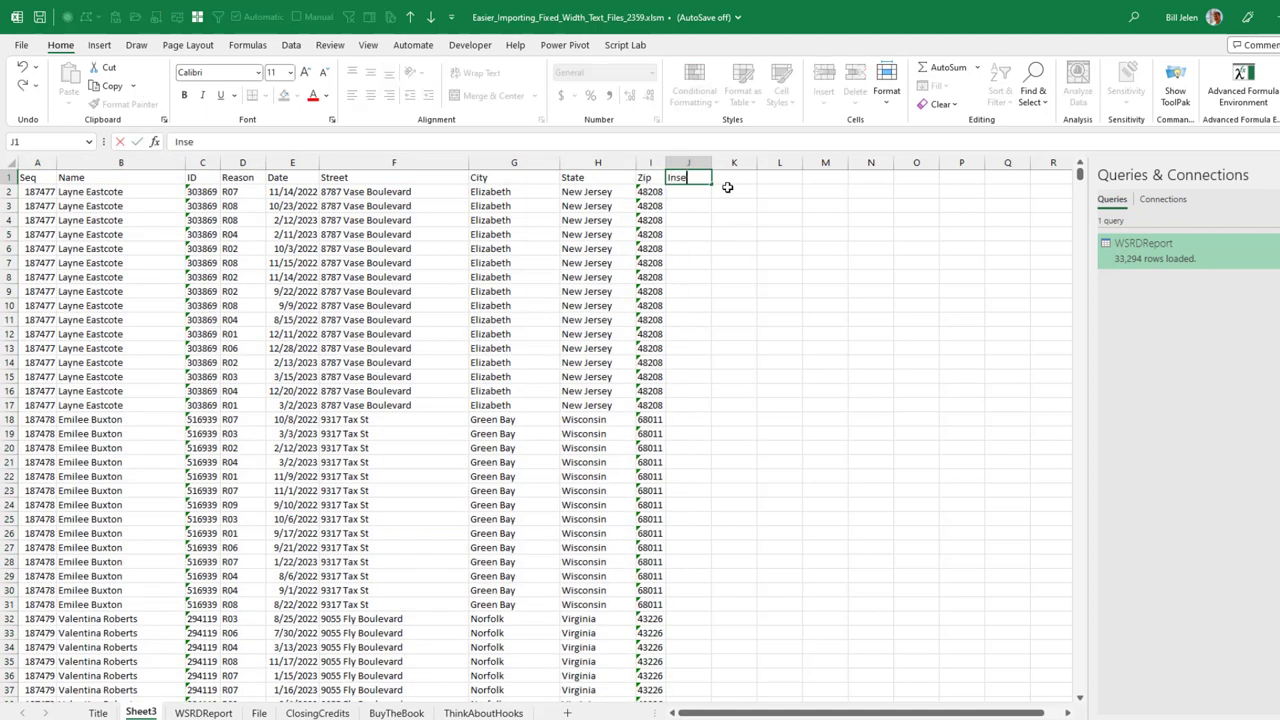
pyautogui.write('rt?')
pyautogui.press('Return')
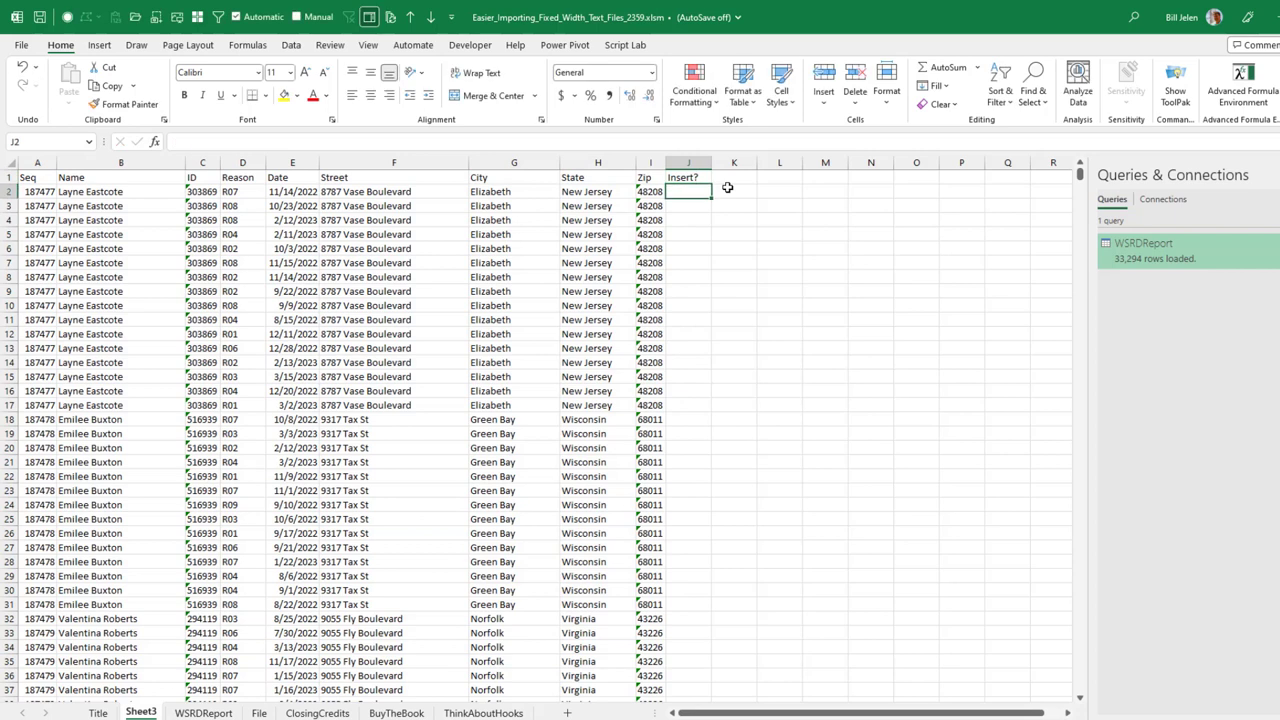
pyautogui.write('No')
pyautogui.press('Return')
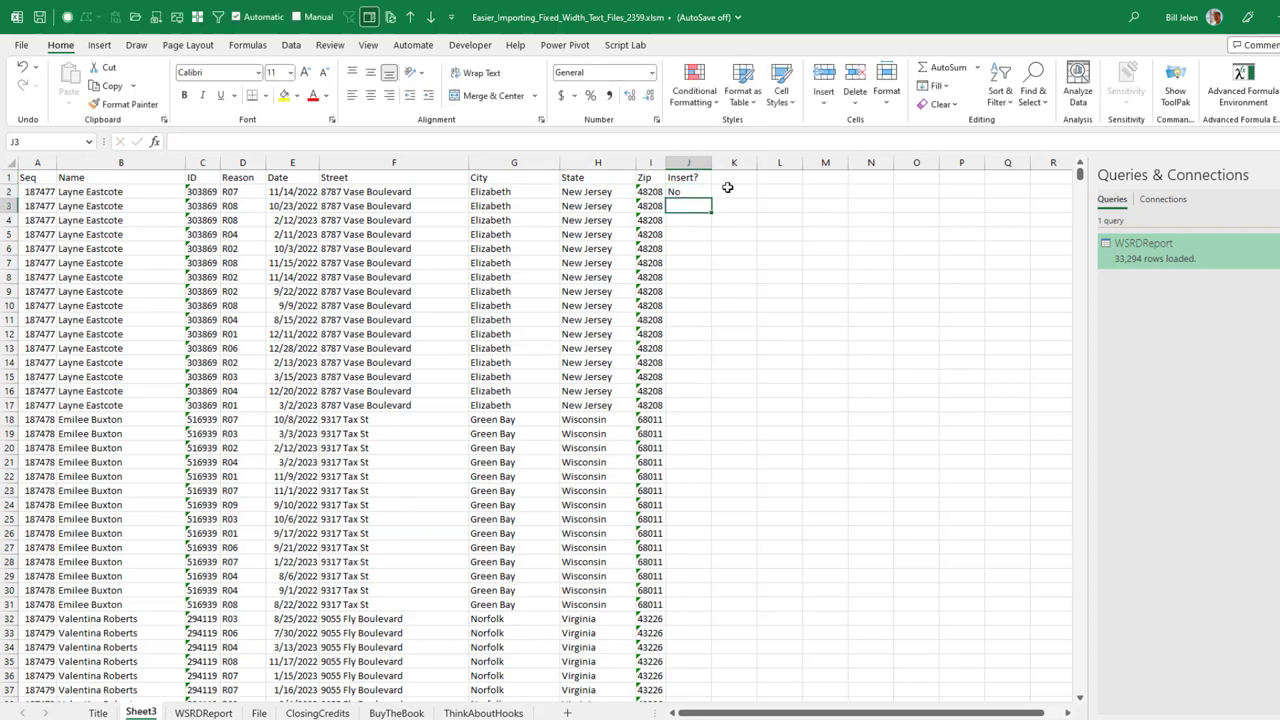
# Step: Enter =IF(B3=B2,"No",1) in J3 and fill it down column J
pyautogui.write('=IF(')
pyautogui.press('Left')
pyautogui.press('Left')
pyautogui.press('Left')
pyautogui.press('Left')
pyautogui.press('Left')
pyautogui.press('Left')
pyautogui.press('Left')
pyautogui.press('Left')
pyautogui.write('=')
pyautogui.press('Up')
pyautogui.press('Left')
pyautogui.press('Left')
pyautogui.press('Left')
pyautogui.press('Left')
pyautogui.press('Left')
pyautogui.press('Left')
pyautogui.press('Left')
pyautogui.press('Left')
pyautogui.press('Left')
pyautogui.press('Right')
pyautogui.write(',"No"')
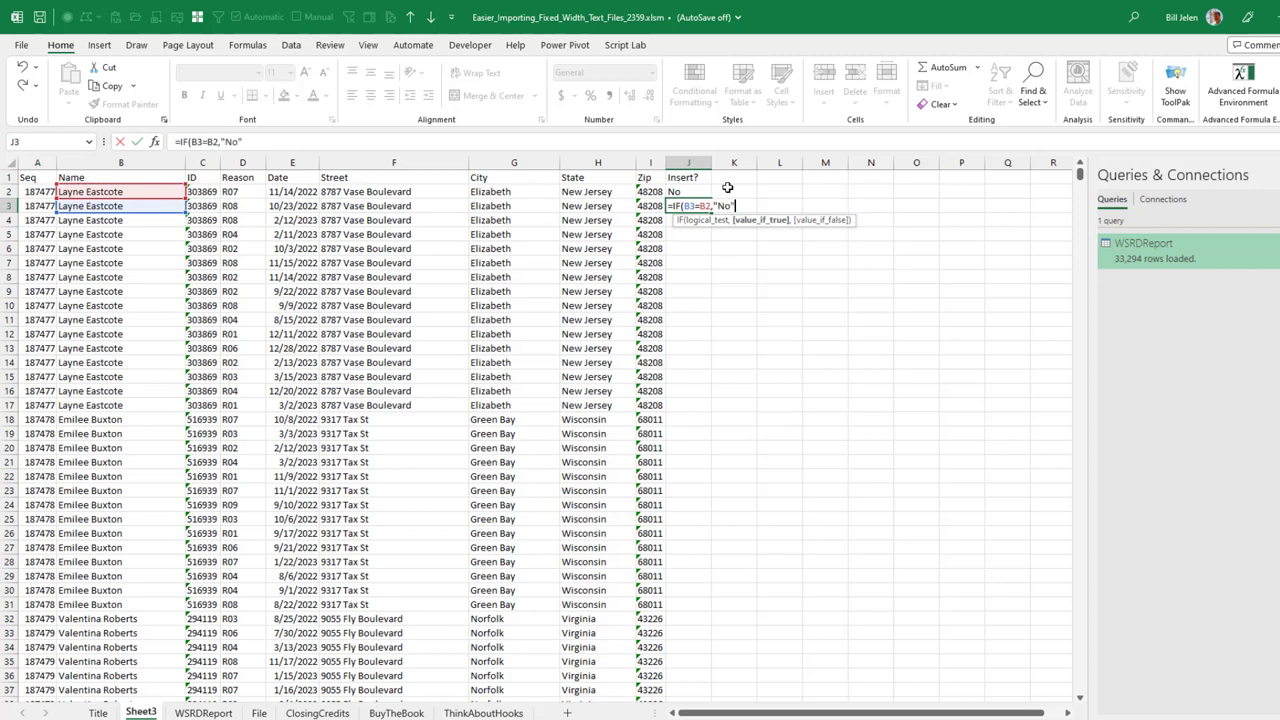
pyautogui.write(',1)')
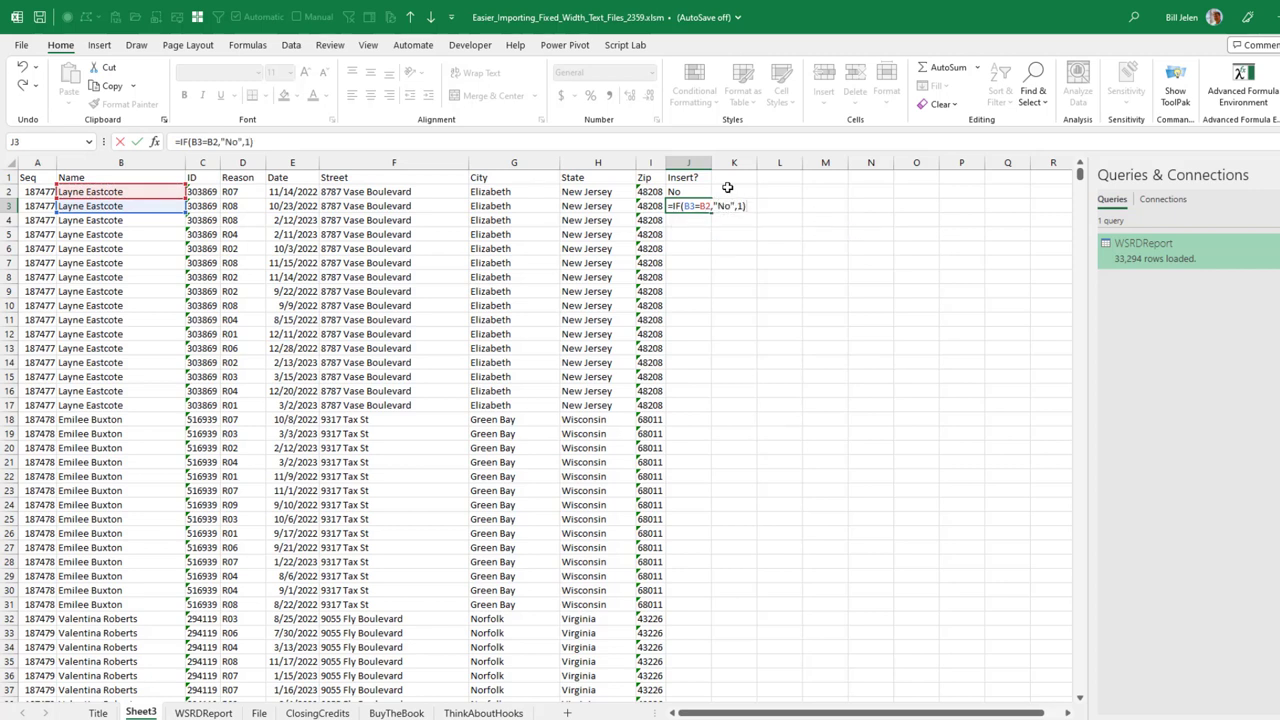
pyautogui.hotkey('ctrl', 'Return')
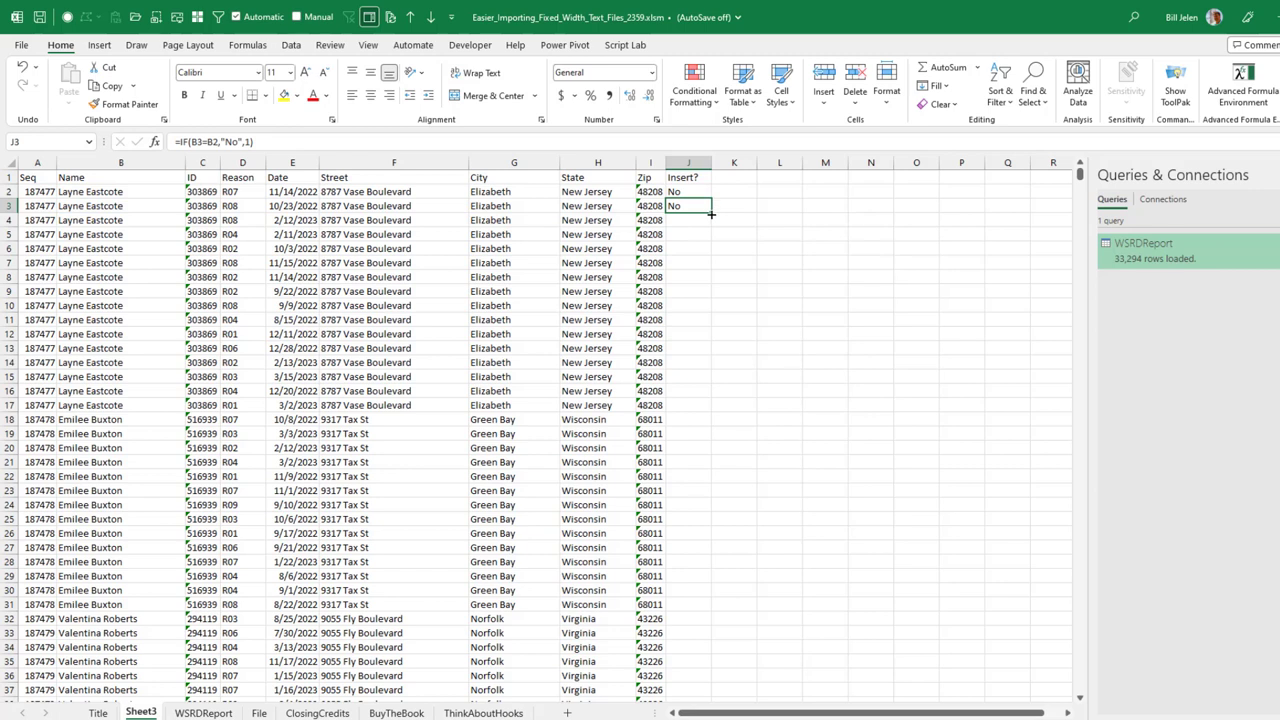
pyautogui.doubleClick(711, 213)
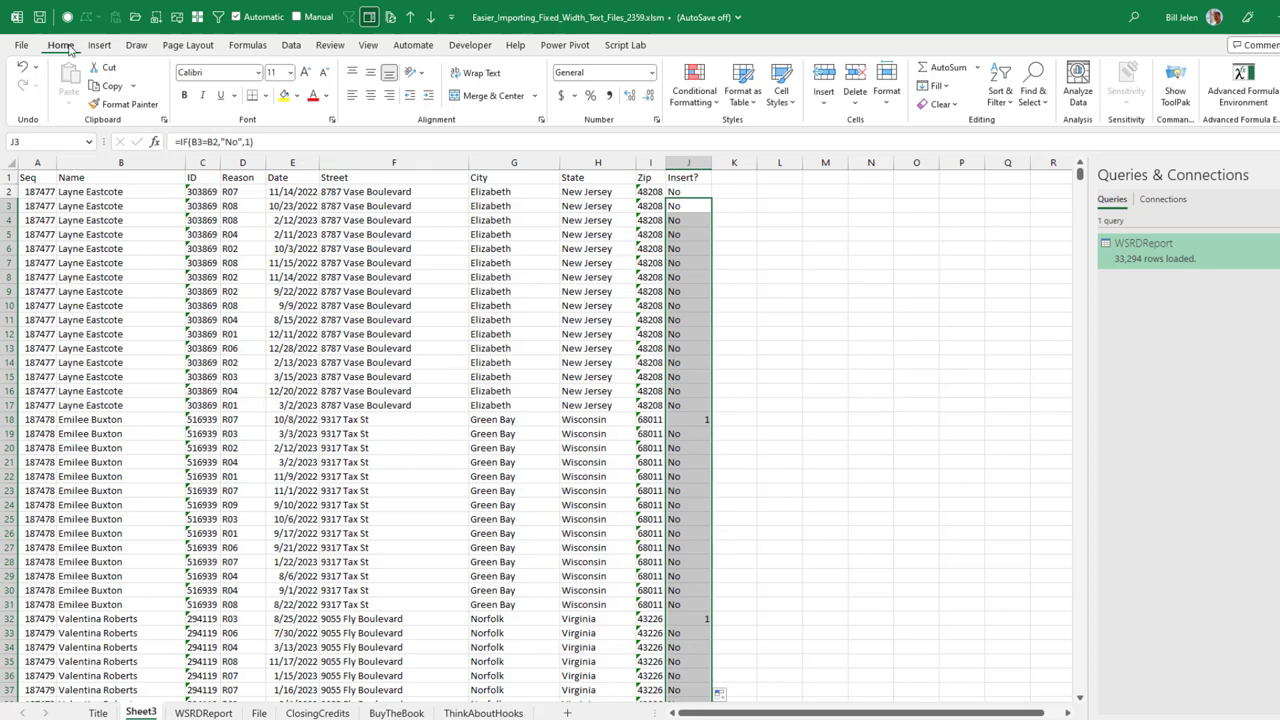
# Step: Select the Insert? formulas returning numbers via Go To Special and insert a sheet row at each
pyautogui.click(1033, 92)
pyautogui.click(1062, 187)
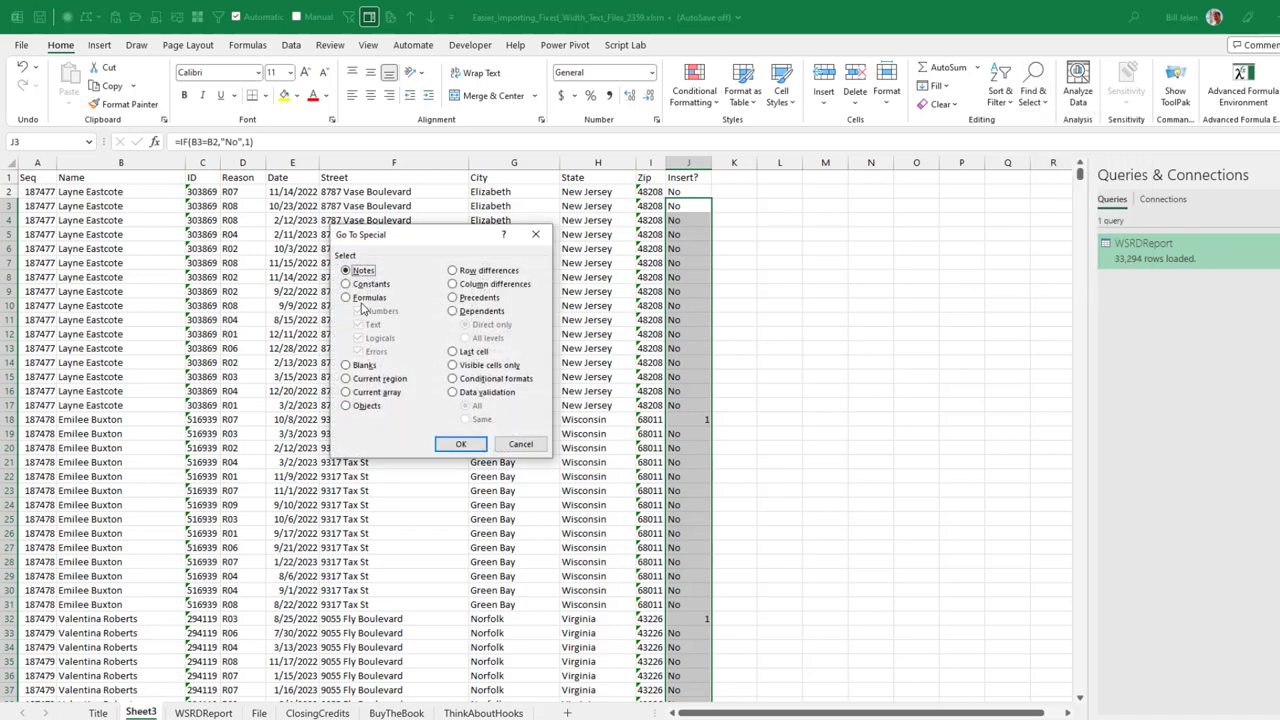
pyautogui.click(346, 298)
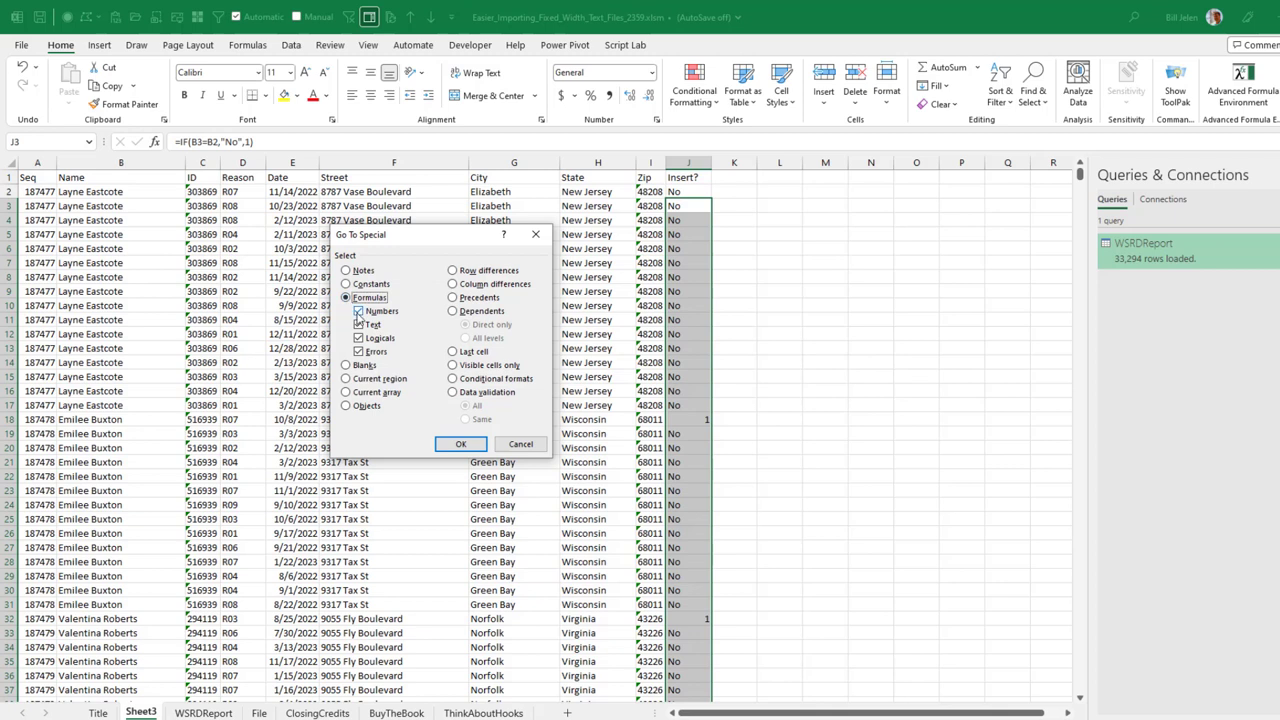
pyautogui.click(358, 324)
pyautogui.click(358, 338)
pyautogui.click(359, 351)
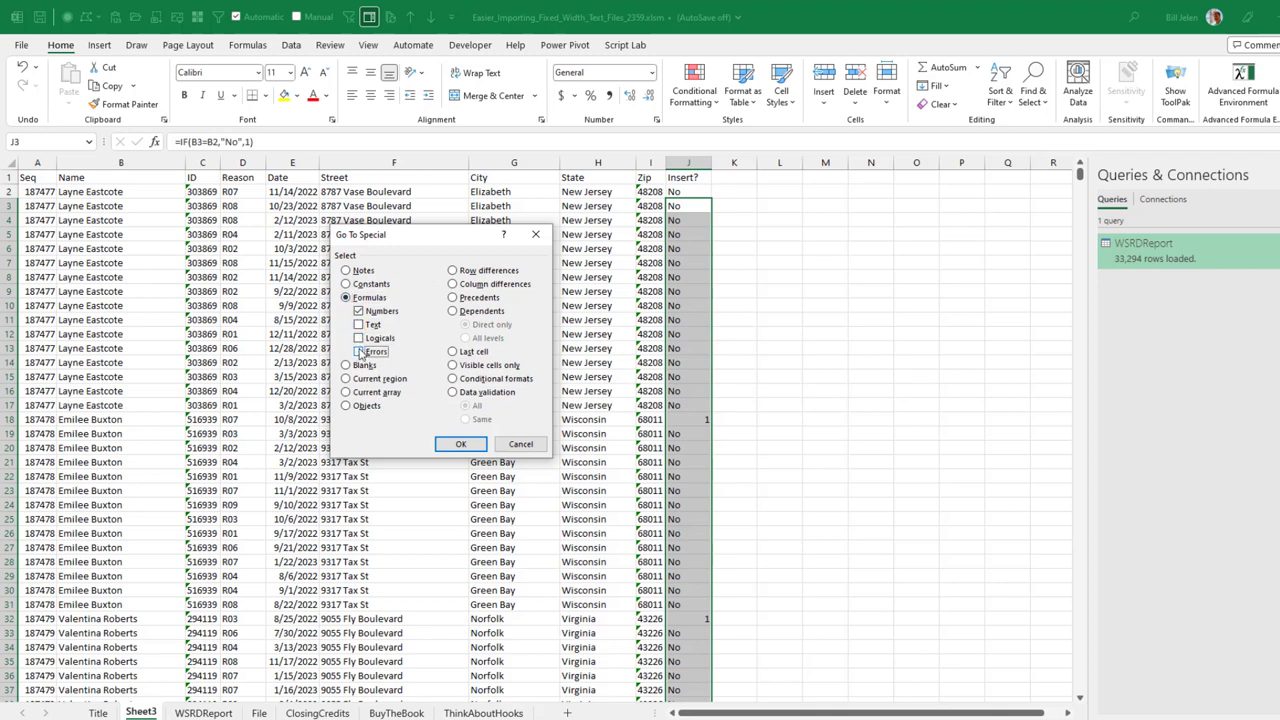
pyautogui.click(458, 444)
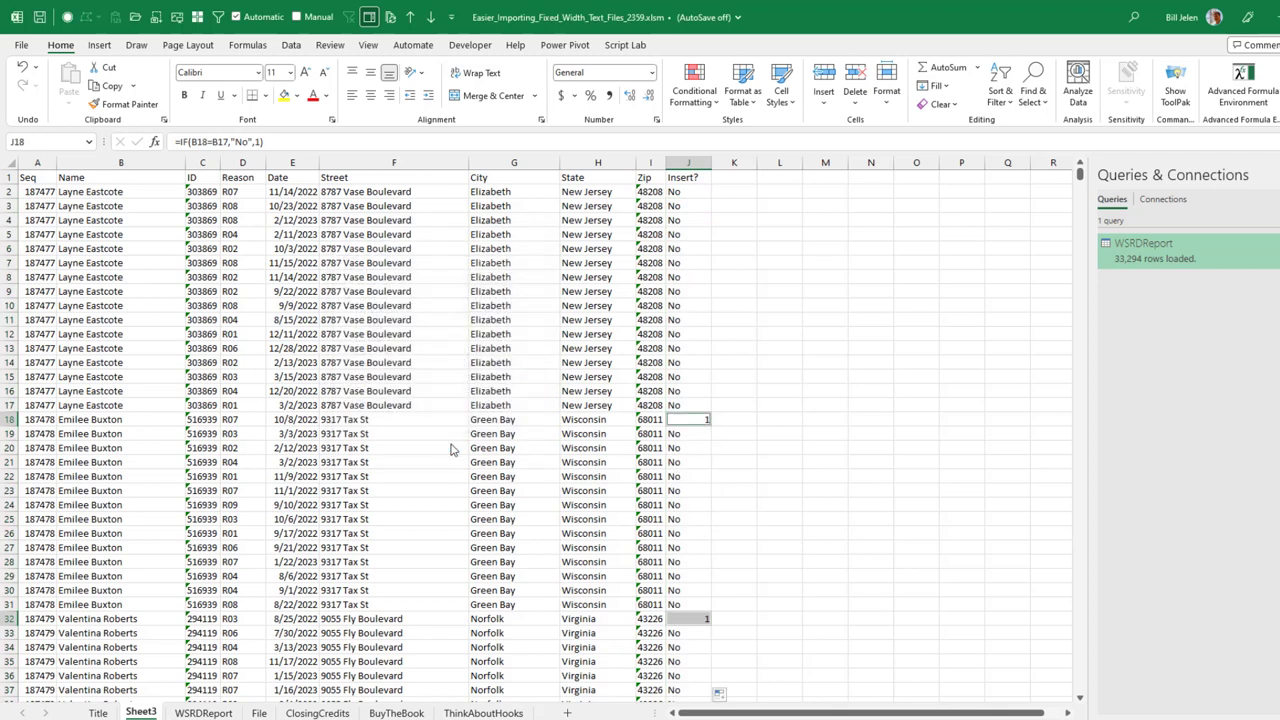
pyautogui.click(829, 112)
pyautogui.click(869, 146)
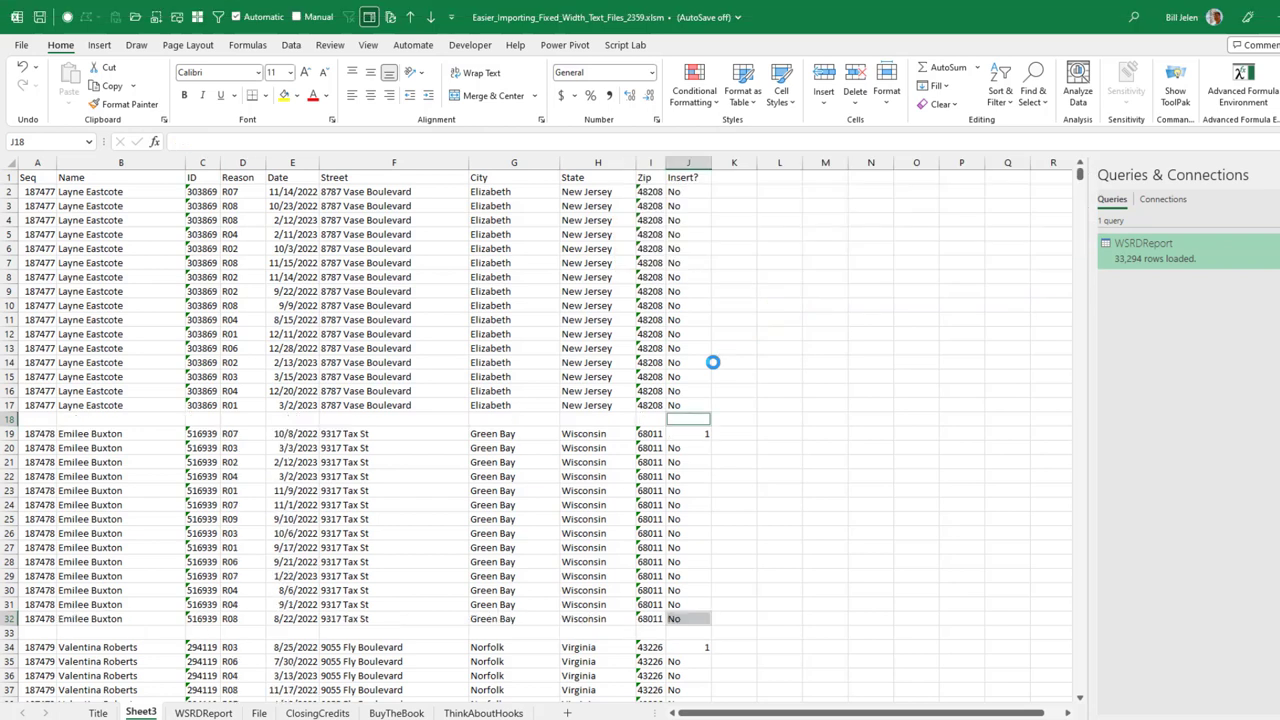
# Step: Clear the contents of the Insert? helper column J
pyautogui.click(697, 165)
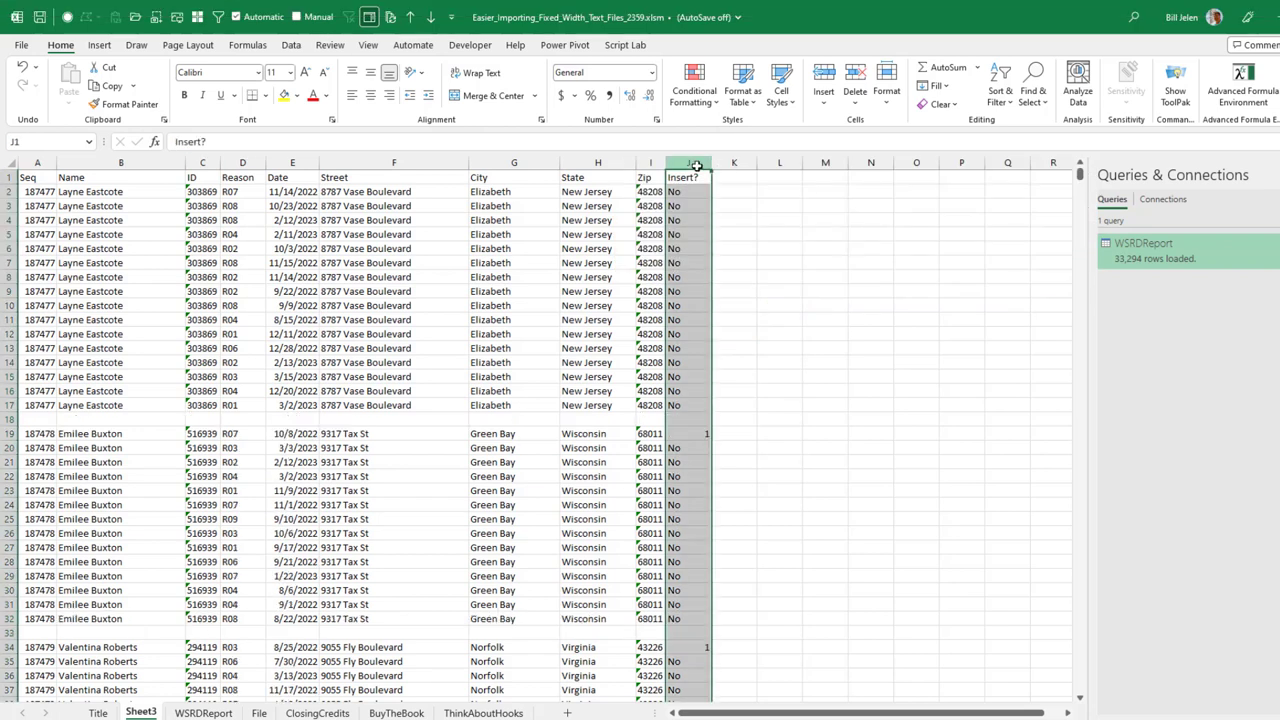
pyautogui.press('Delete')
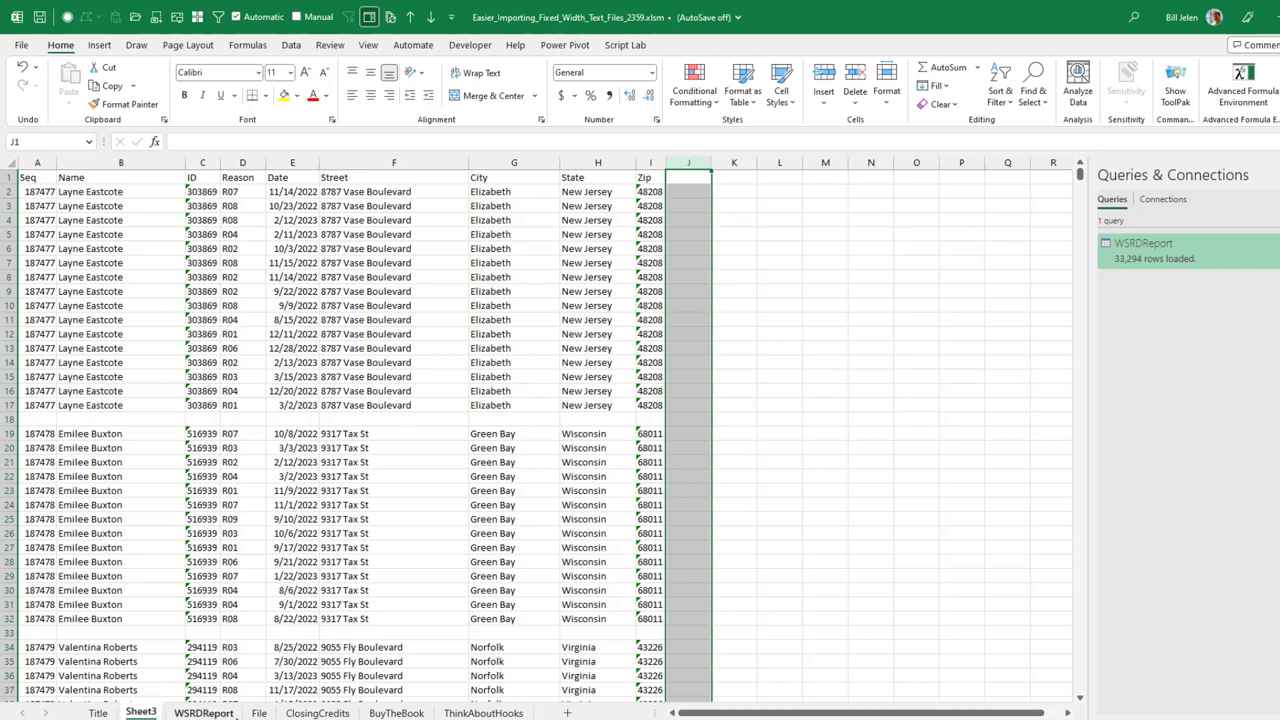
# Step: Check the File report sheet, then switch to the ClosingCredits sheet showing the episode's credits
pyautogui.click(257, 712)
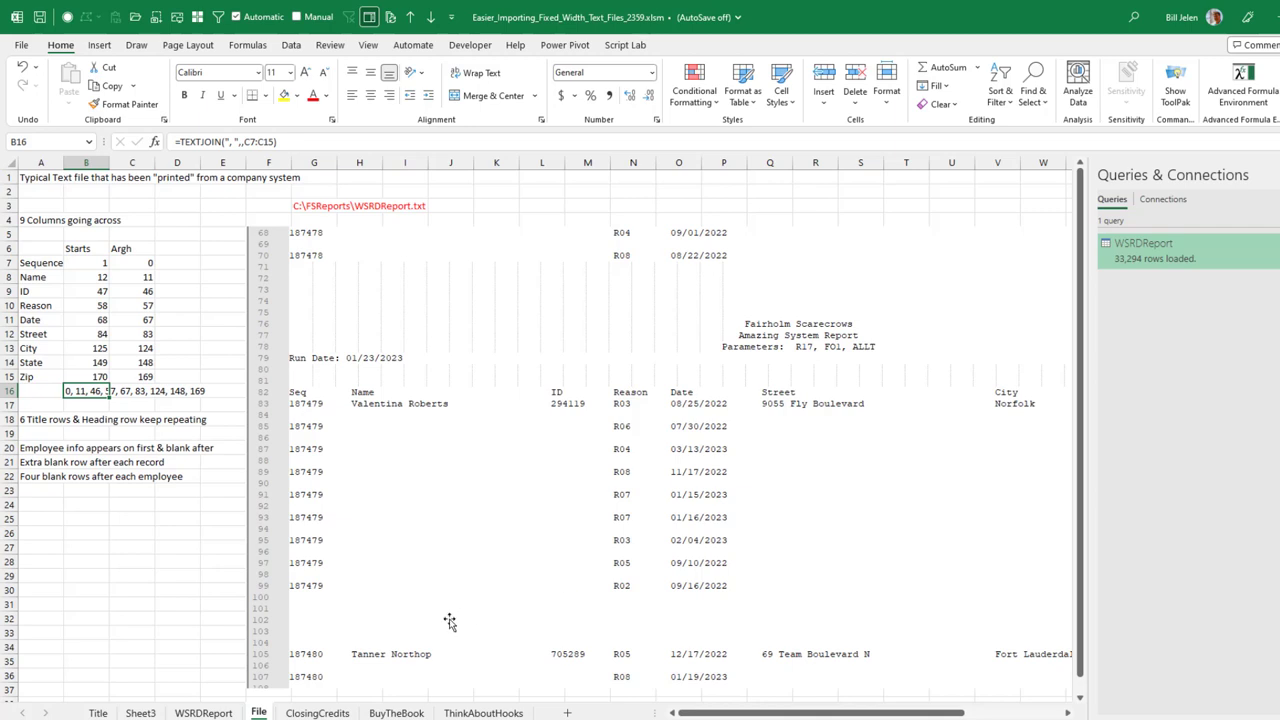
pyautogui.click(355, 708)
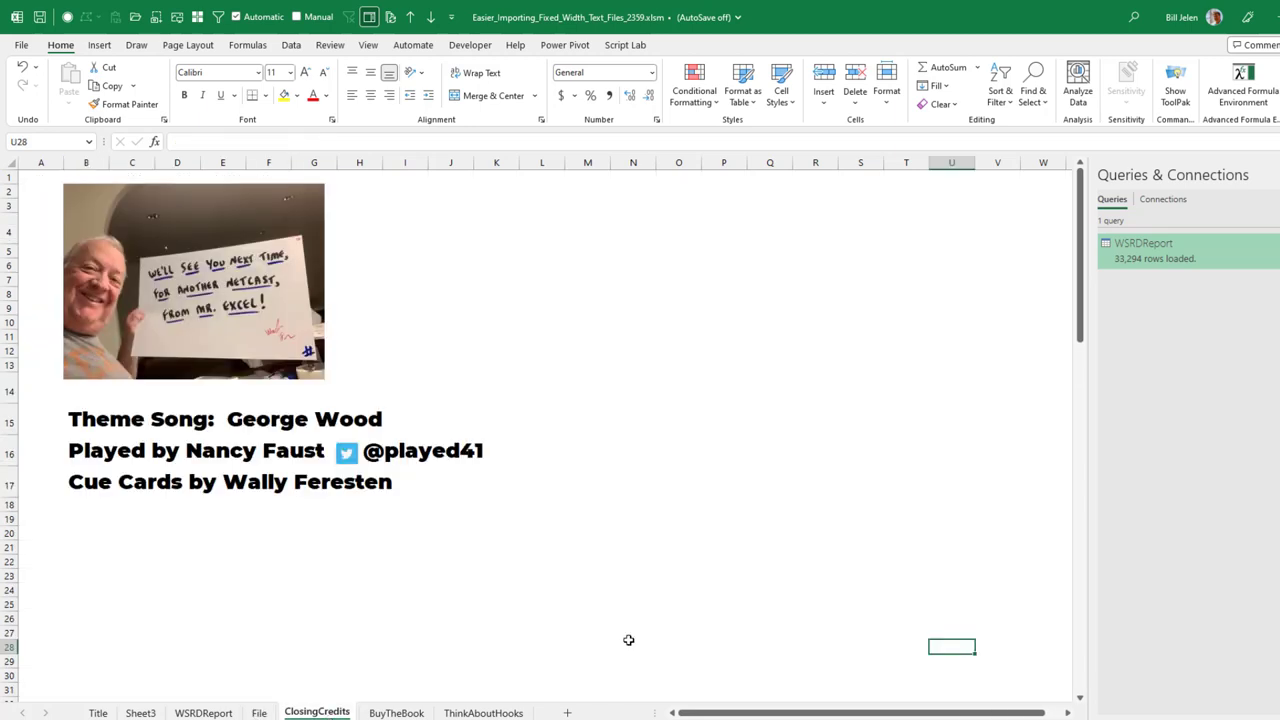